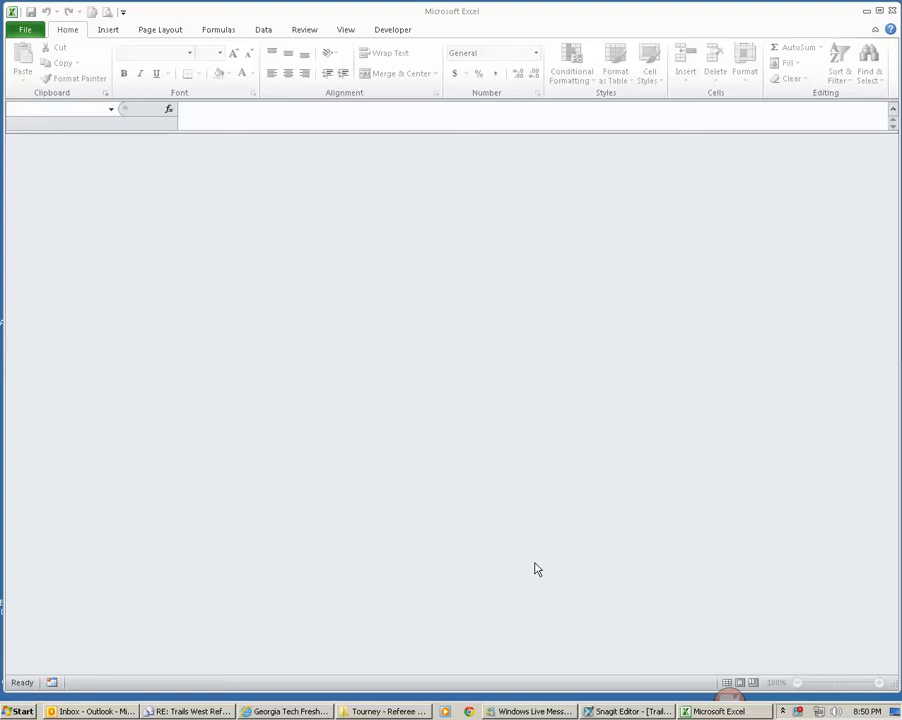
# Step: Open the Trails West BT_Outdoor workbook whose file name contains "from" in the Tourney - Referee Upload folder
pyautogui.click(388, 711)
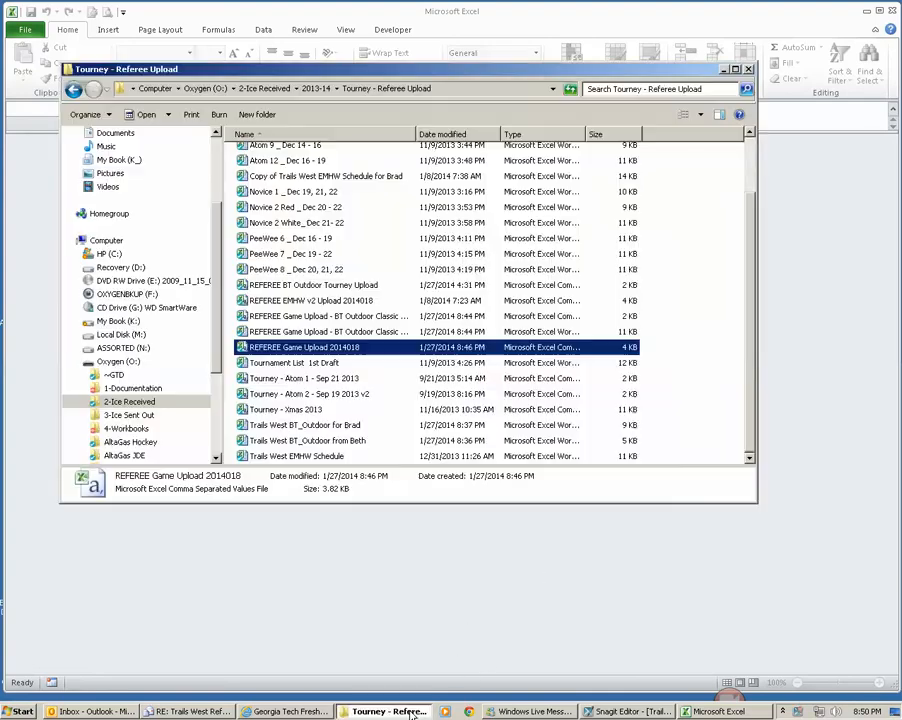
pyautogui.click(330, 440)
pyautogui.doubleClick(336, 446)
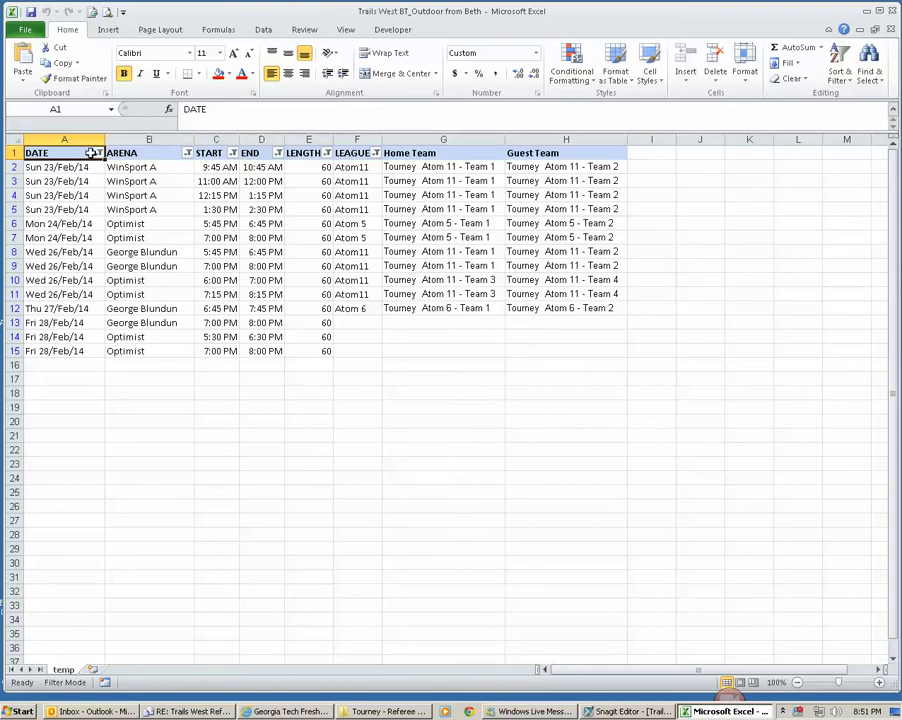
# Step: Fill the header row A1:H1 and the league entries F2:F12 with red
pyautogui.moveTo(100, 152); pyautogui.dragTo(560, 153)
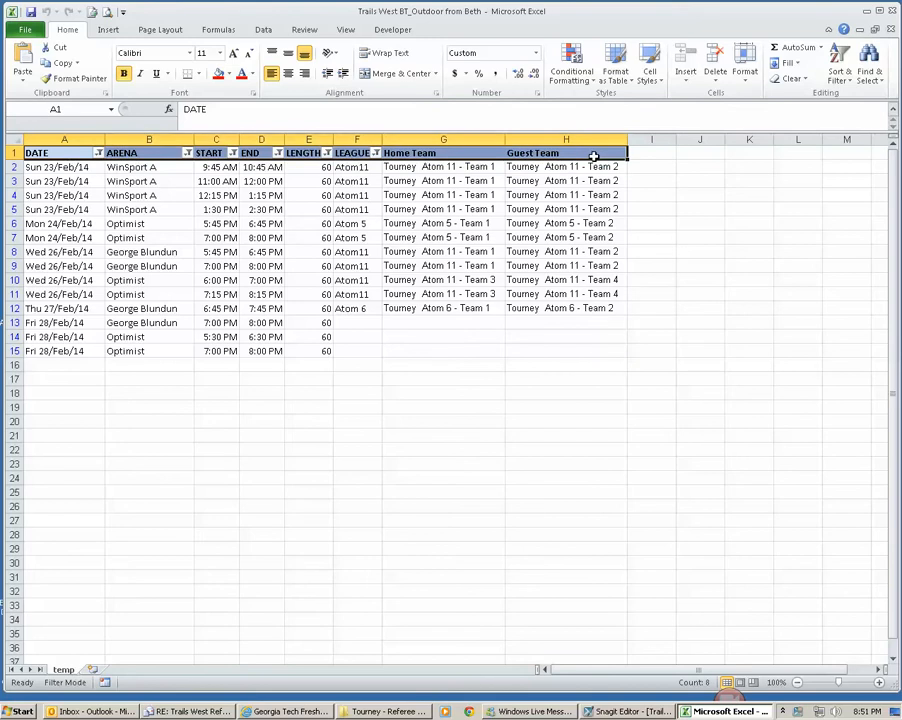
pyautogui.click(358, 168)
pyautogui.moveTo(358, 168); pyautogui.dragTo(366, 305)
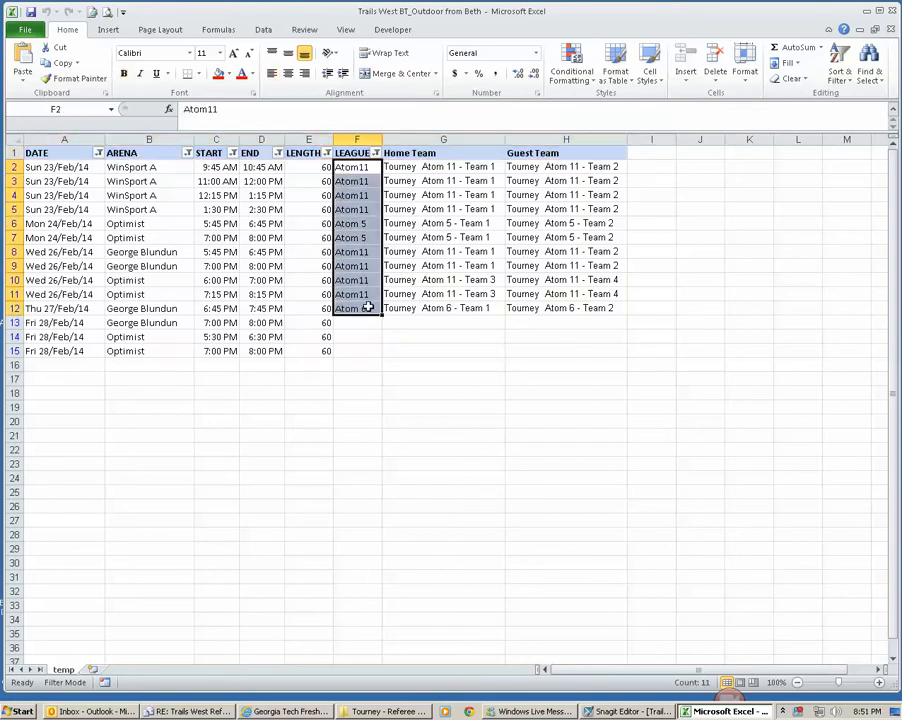
pyautogui.click(362, 168)
pyautogui.moveTo(72, 152); pyautogui.dragTo(566, 152)
pyautogui.click(218, 73)
pyautogui.moveTo(362, 167); pyautogui.dragTo(348, 310)
pyautogui.click(216, 75)
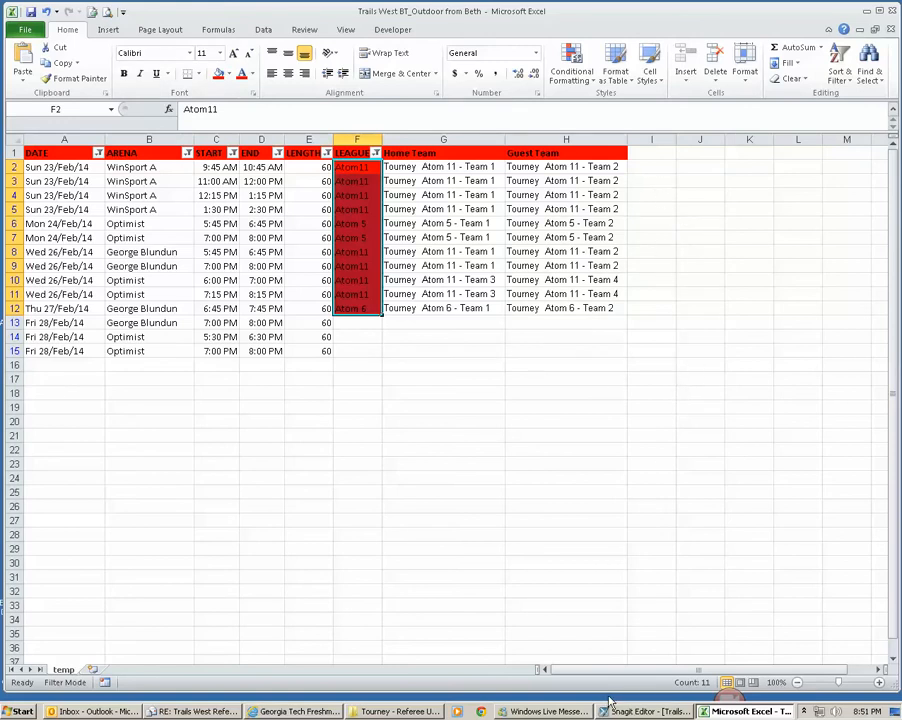
# Step: Open the REFEREE Game Upload 2014018 CSV file from the Tourney - Referee Upload folder
pyautogui.moveTo(427, 715)
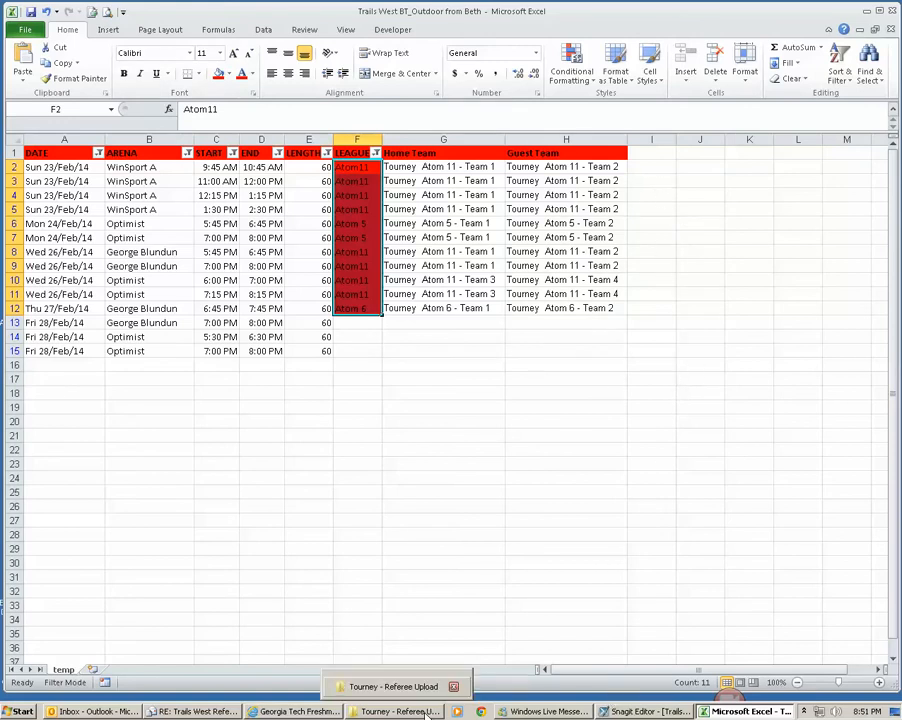
pyautogui.click(427, 713)
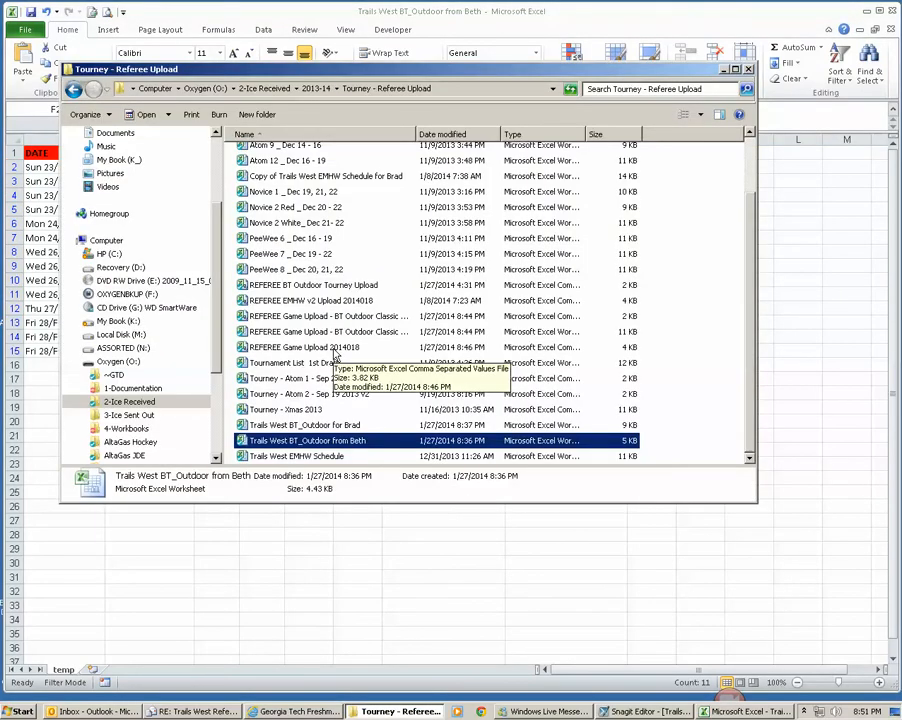
pyautogui.doubleClick(332, 347)
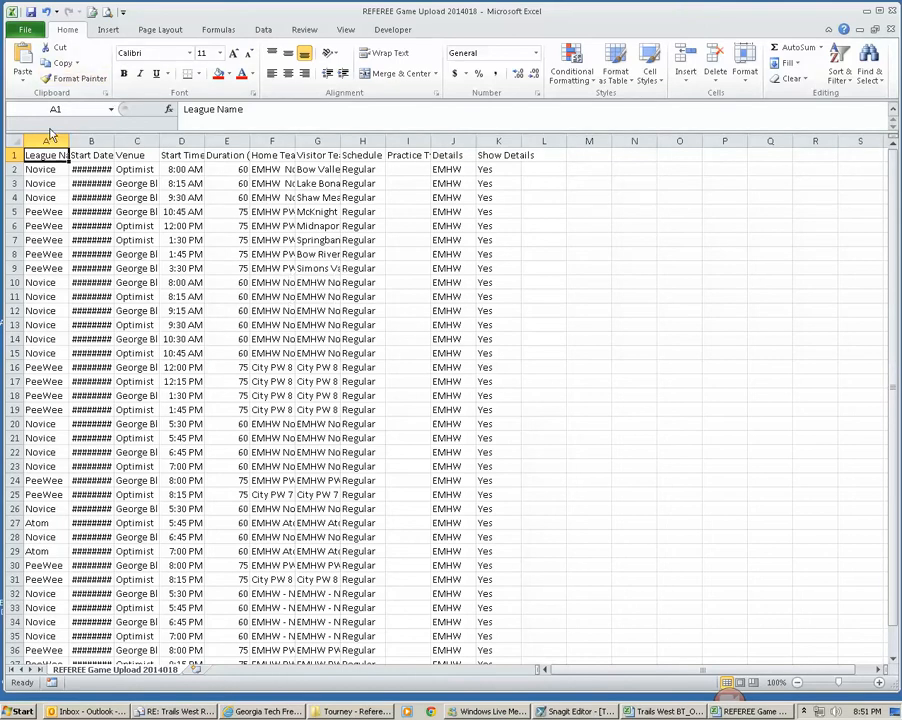
# Step: Save the CSV as an Excel Workbook named REFEREE Game Upload 20140127 in the same folder
pyautogui.click(30, 31)
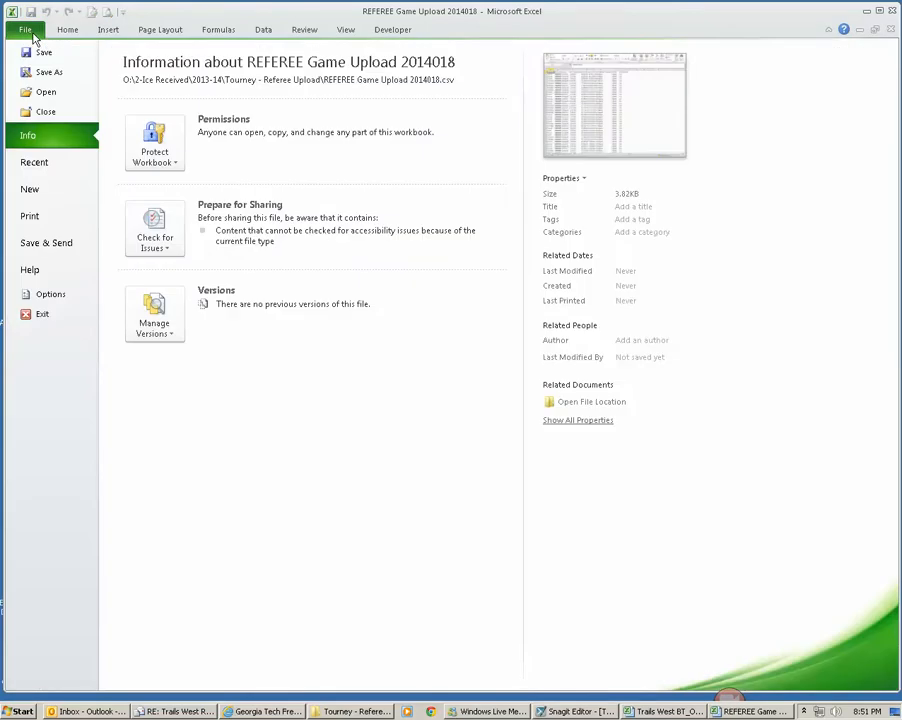
pyautogui.press('Escape')
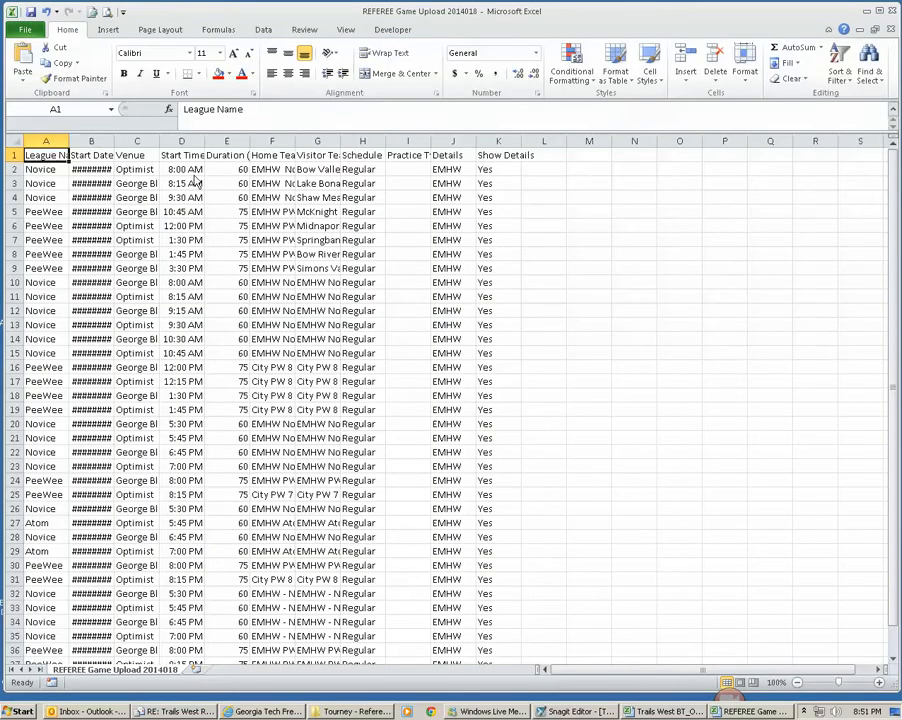
pyautogui.click(185, 285)
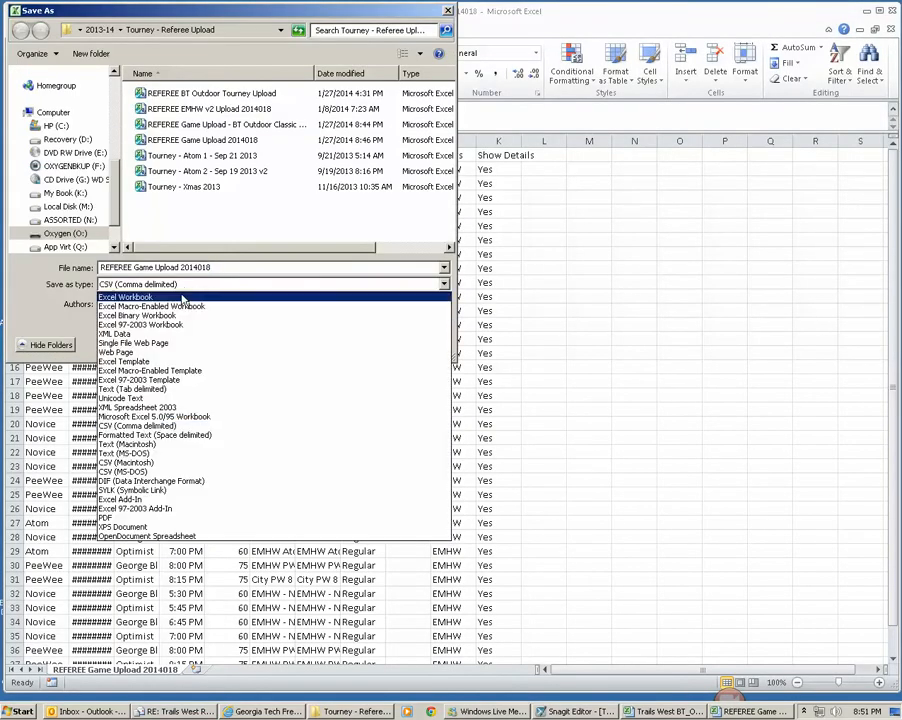
pyautogui.click(183, 297)
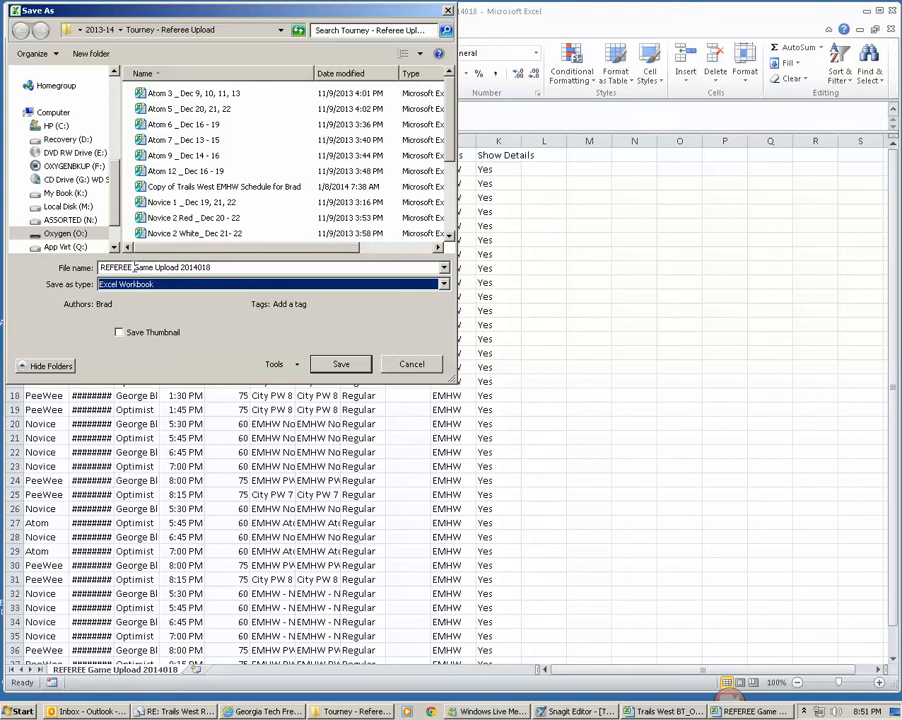
pyautogui.click(249, 268)
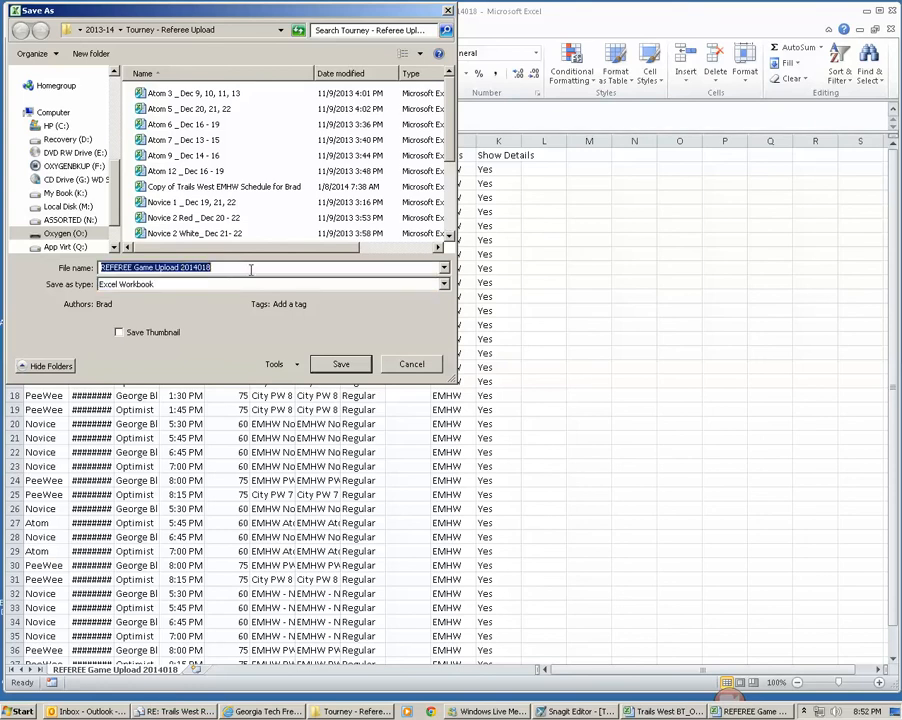
pyautogui.moveTo(199, 268); pyautogui.dragTo(270, 269)
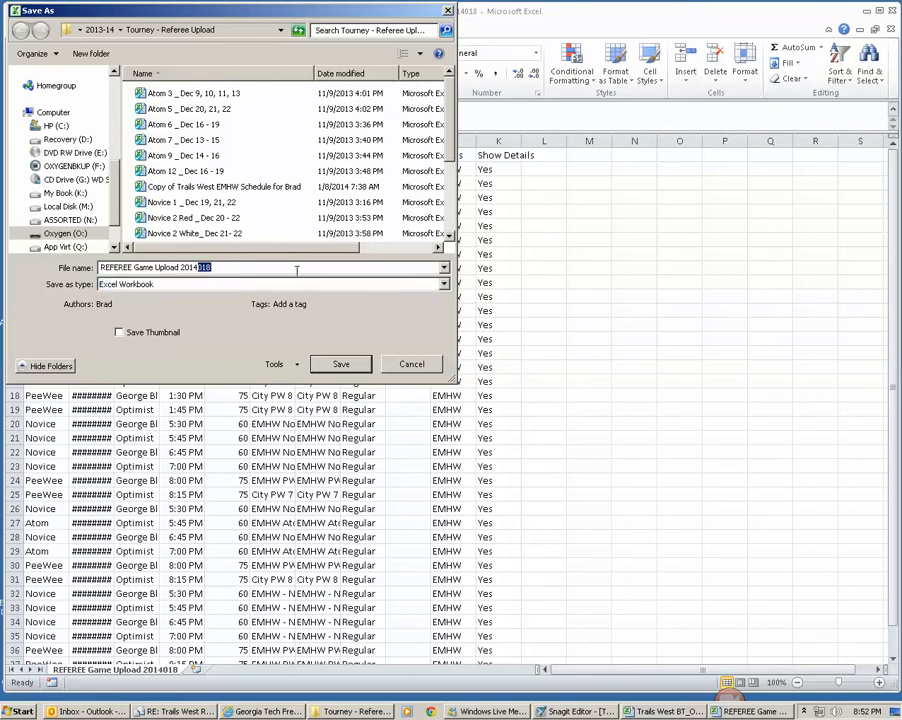
pyautogui.write('01')
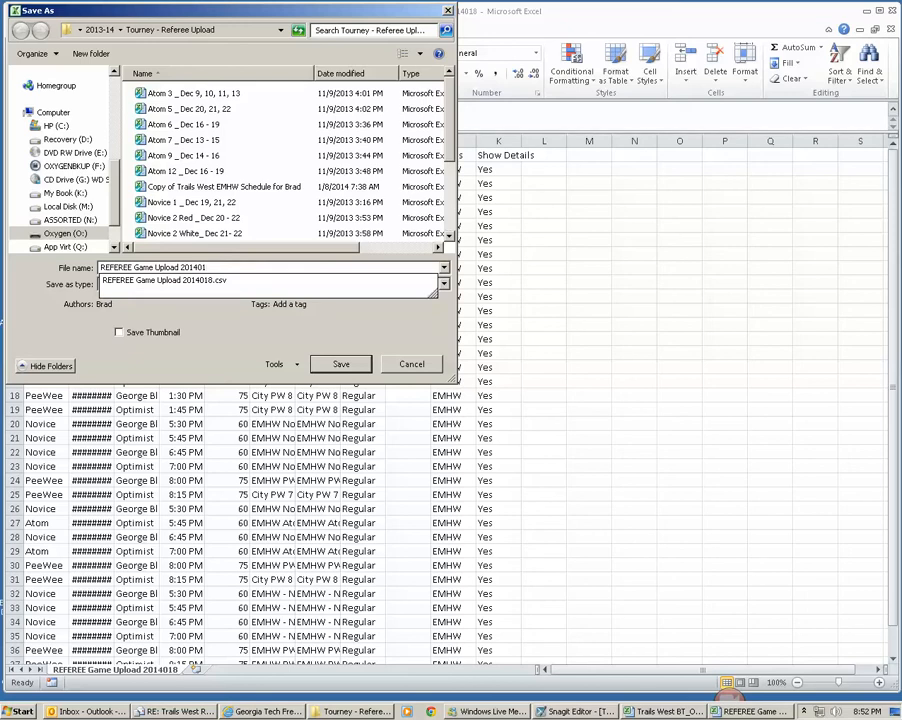
pyautogui.write('27')
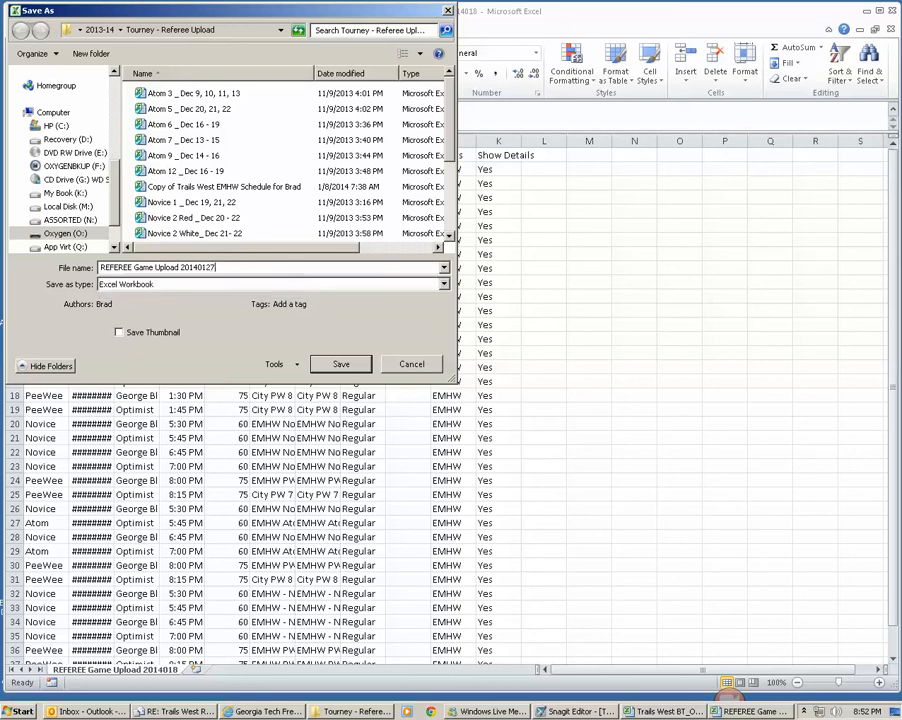
pyautogui.click(352, 364)
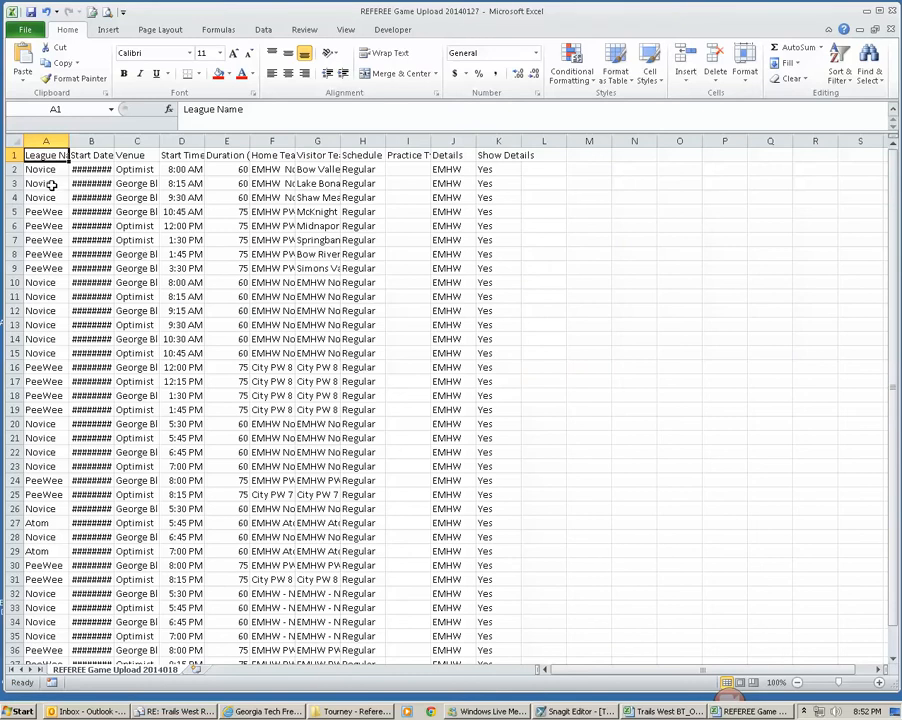
# Step: Fit the widths of all the worksheet's columns to their contents
pyautogui.doubleClick(432, 140)
pyautogui.doubleClick(381, 142)
pyautogui.moveTo(45, 140); pyautogui.dragTo(600, 148)
pyautogui.doubleClick(593, 142)
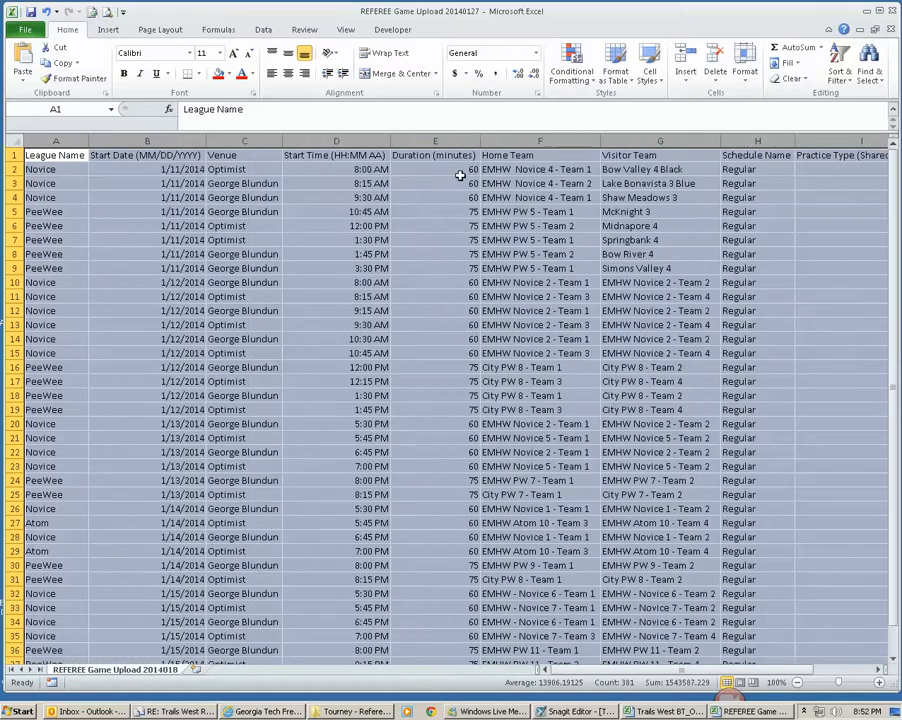
pyautogui.click(340, 183)
# Step: Clear the old game rows from row 3 down, keeping the headers and the sample game in row 2
pyautogui.moveTo(66, 155); pyautogui.dragTo(734, 155)
pyautogui.click(576, 668)
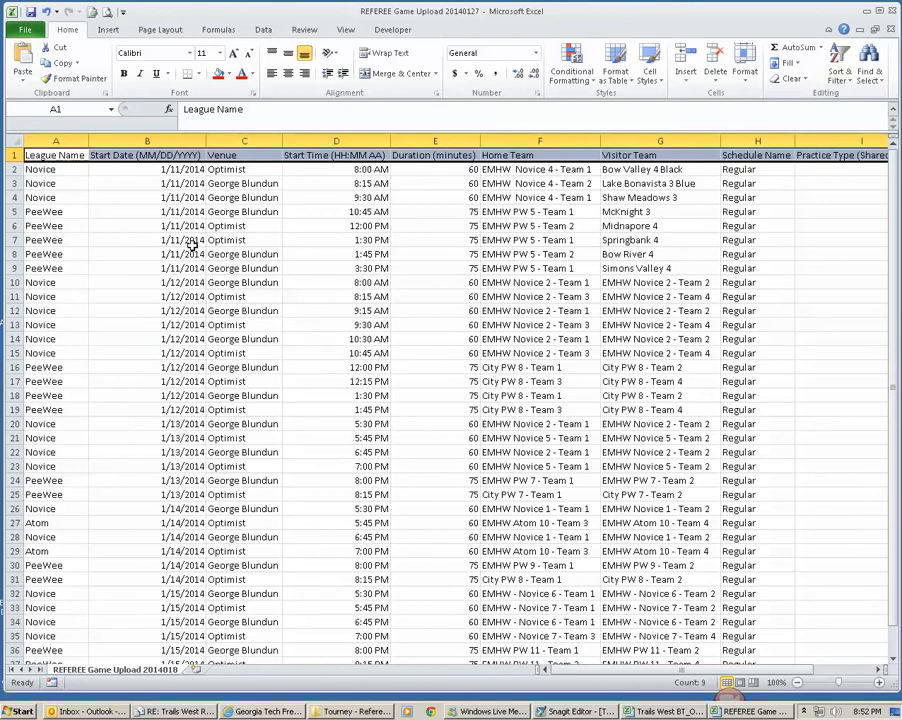
pyautogui.click(117, 169)
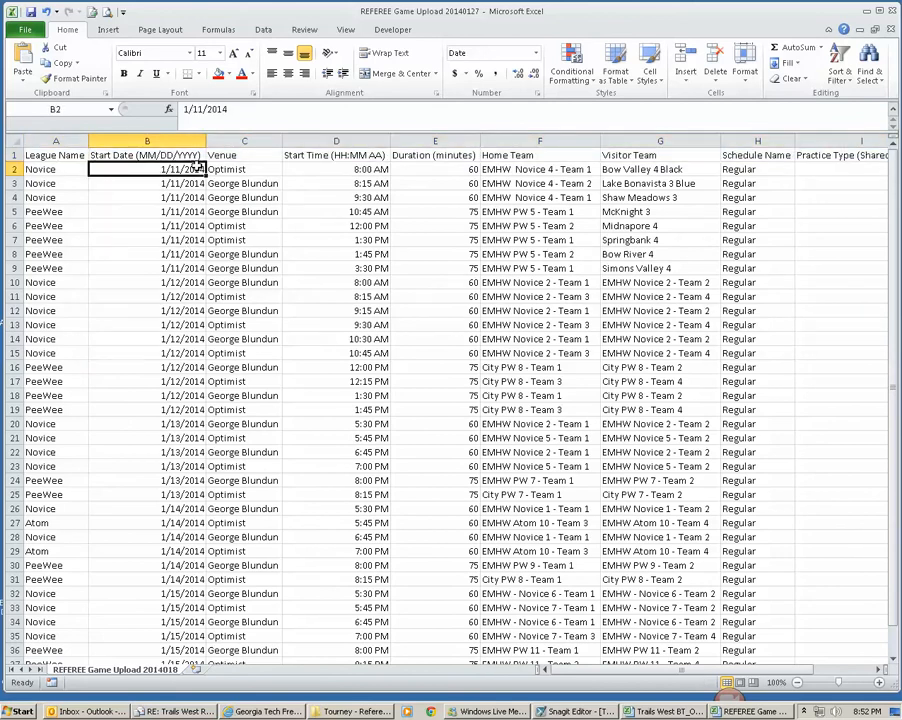
pyautogui.moveTo(54, 184); pyautogui.dragTo(821, 630)
pyautogui.press('Delete')
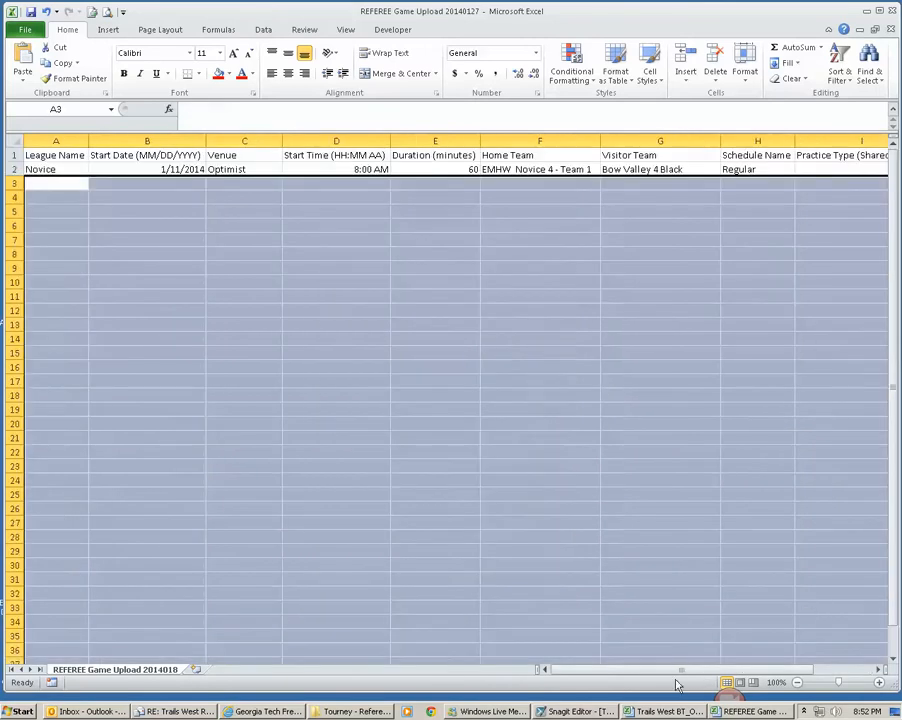
pyautogui.click(60, 169)
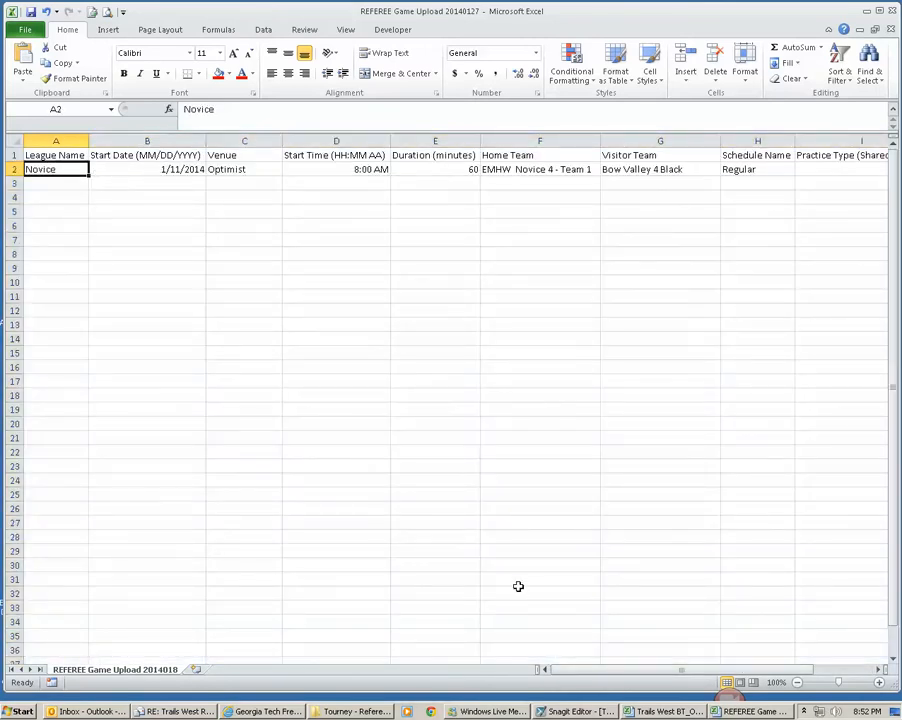
# Step: Check the schedule's league column and enter Atom as the league name in cell A3 of the upload workbook
pyautogui.hotkey('alt', 'Tab')
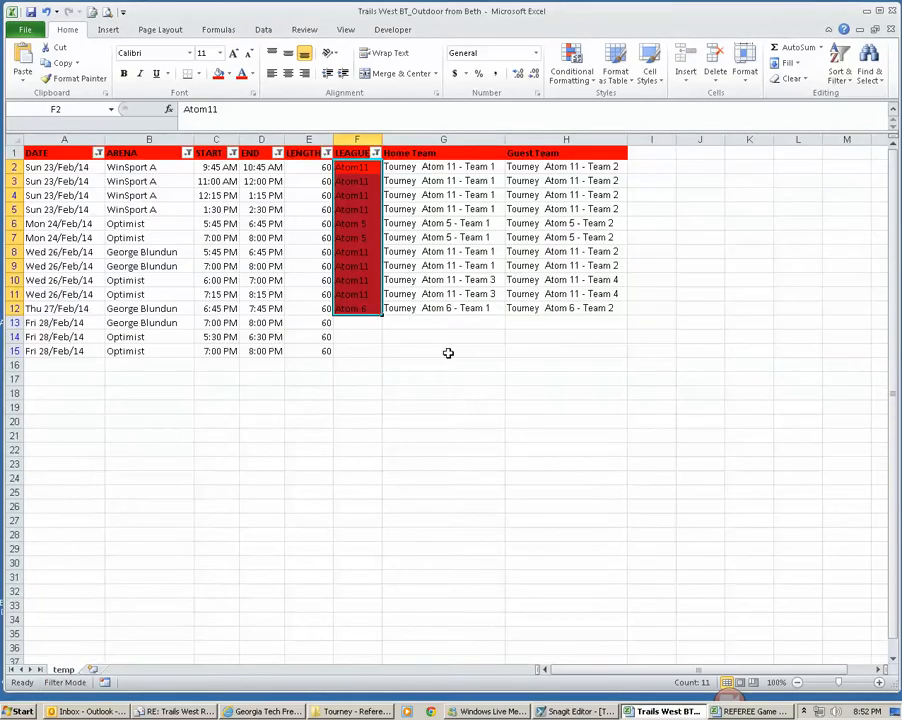
pyautogui.click(358, 349)
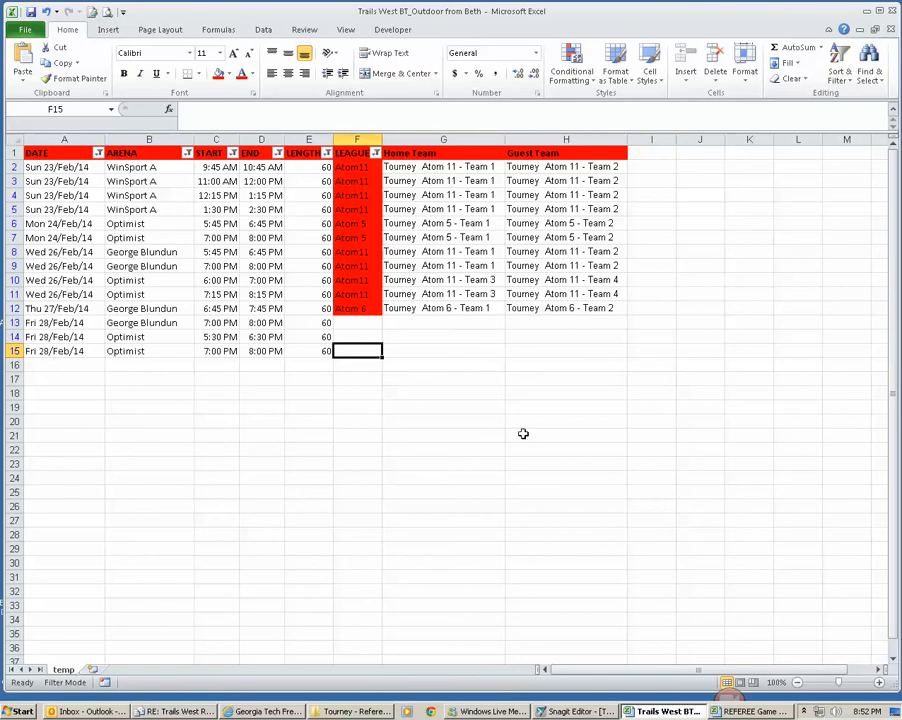
pyautogui.click(765, 713)
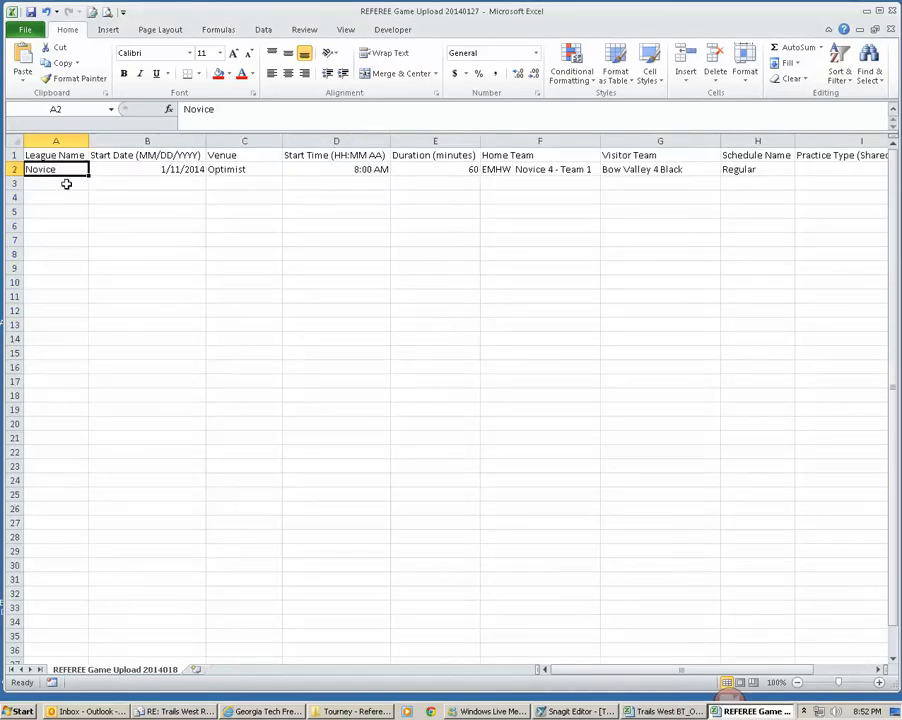
pyautogui.click(56, 181)
pyautogui.write('Ato')
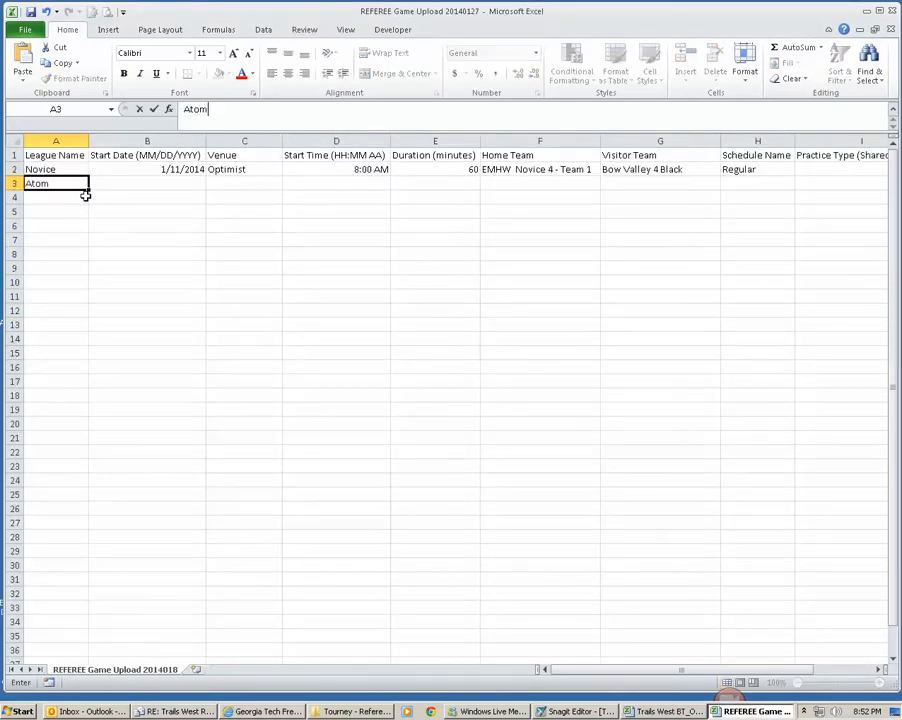
pyautogui.write('m')
pyautogui.press('Return')
pyautogui.press('Up')
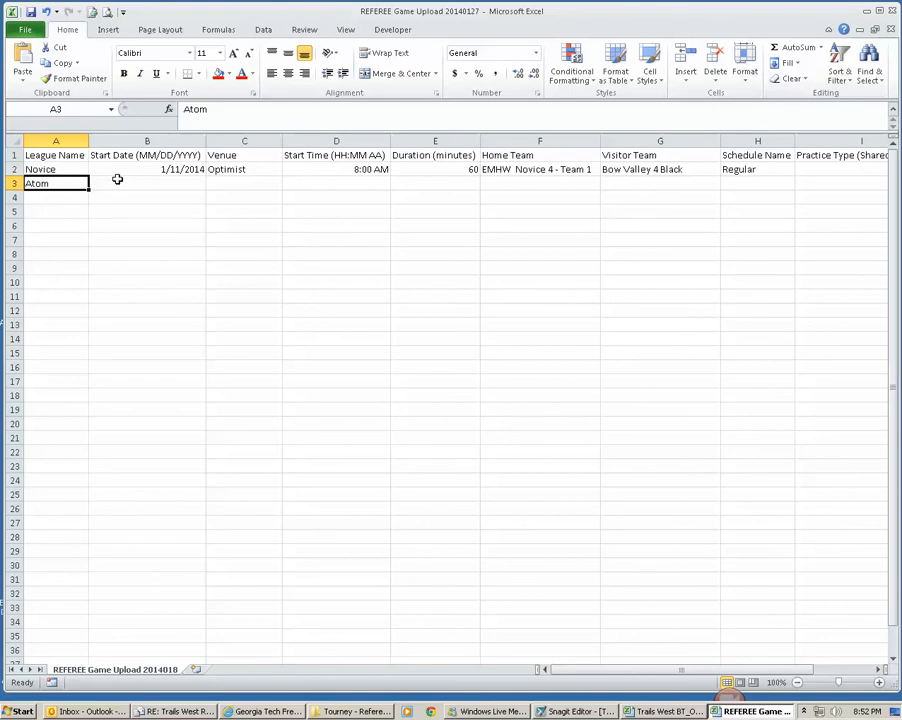
# Step: Copy the schedule's dates A2:A15 and paste them as values into the upload workbook's Start Date column from B3
pyautogui.click(664, 711)
pyautogui.click(70, 167)
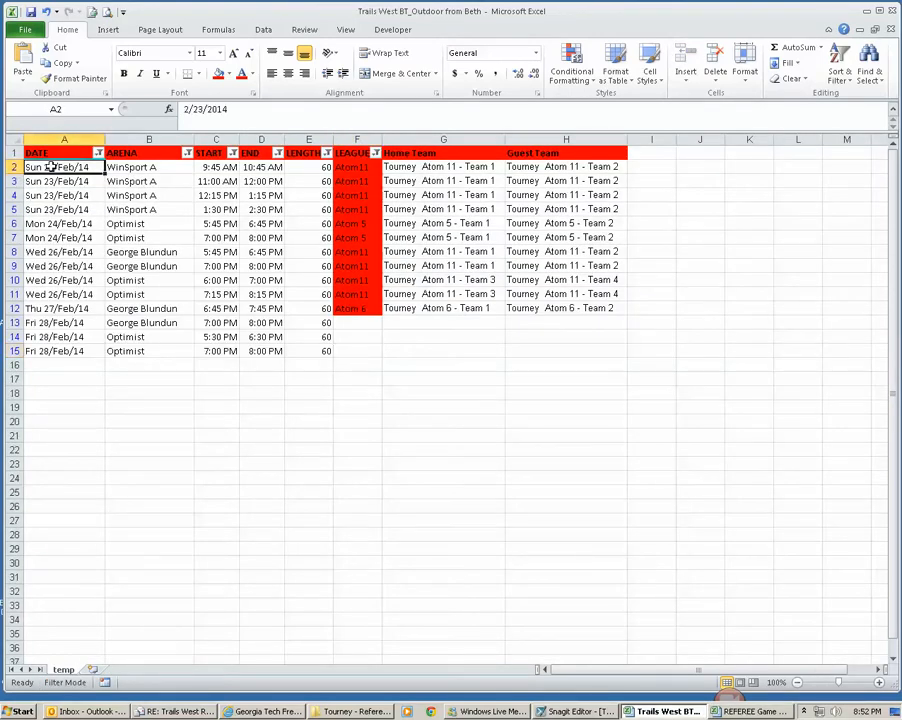
pyautogui.click(710, 711)
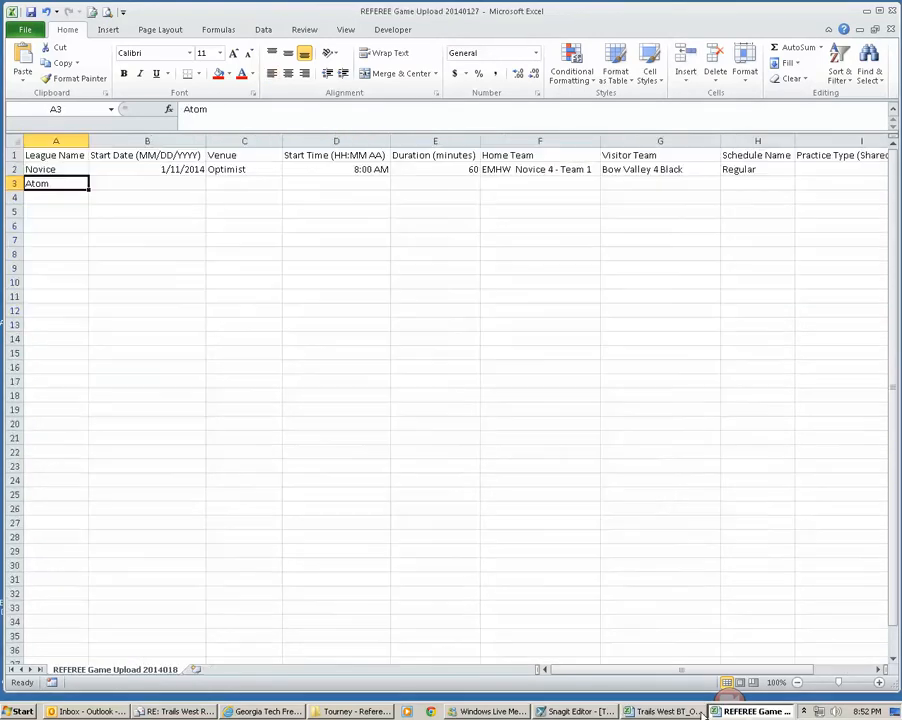
pyautogui.click(158, 158)
pyautogui.click(666, 711)
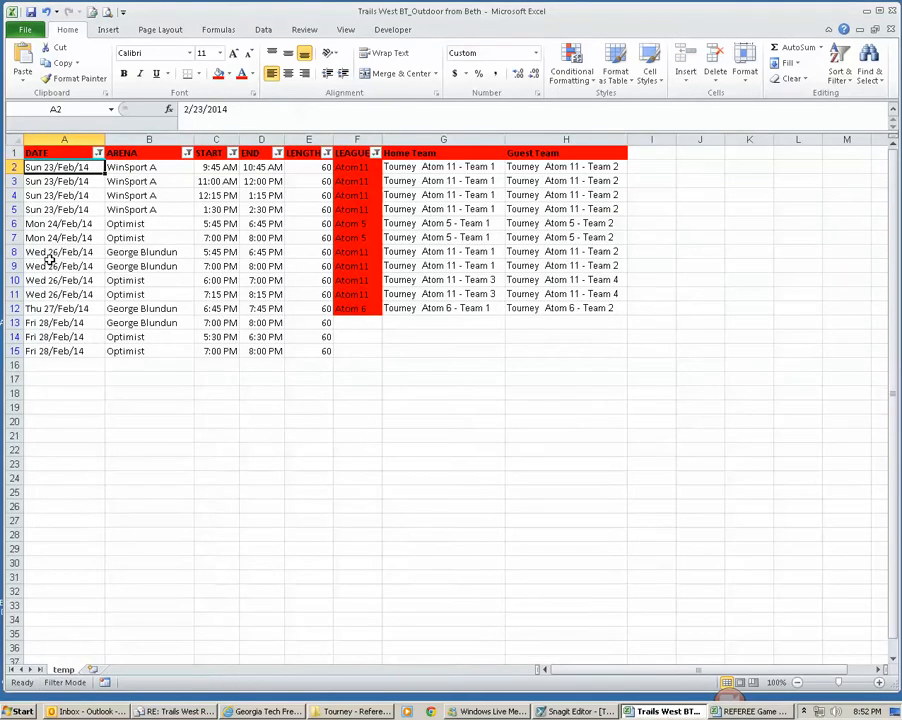
pyautogui.moveTo(68, 167); pyautogui.dragTo(72, 344)
pyautogui.hotkey('ctrl', 'c')
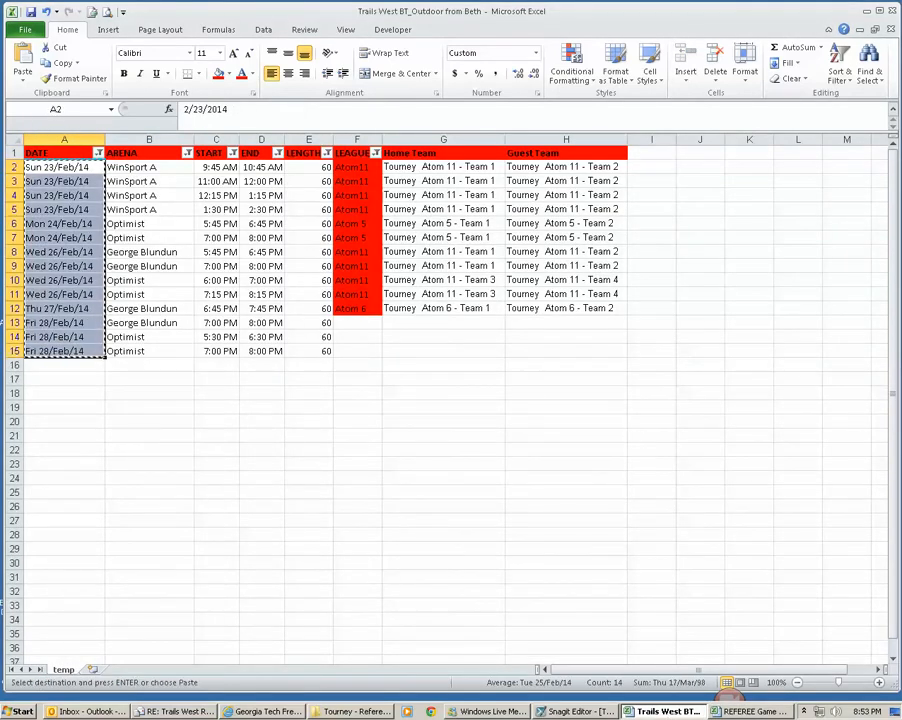
pyautogui.click(753, 711)
pyautogui.click(146, 183)
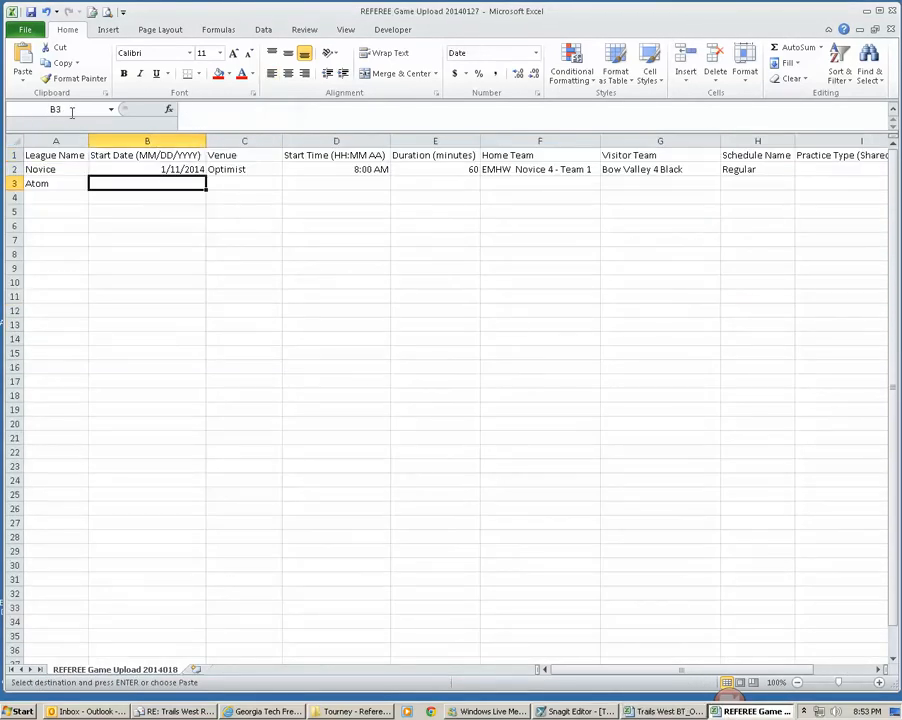
pyautogui.click(23, 78)
pyautogui.click(19, 167)
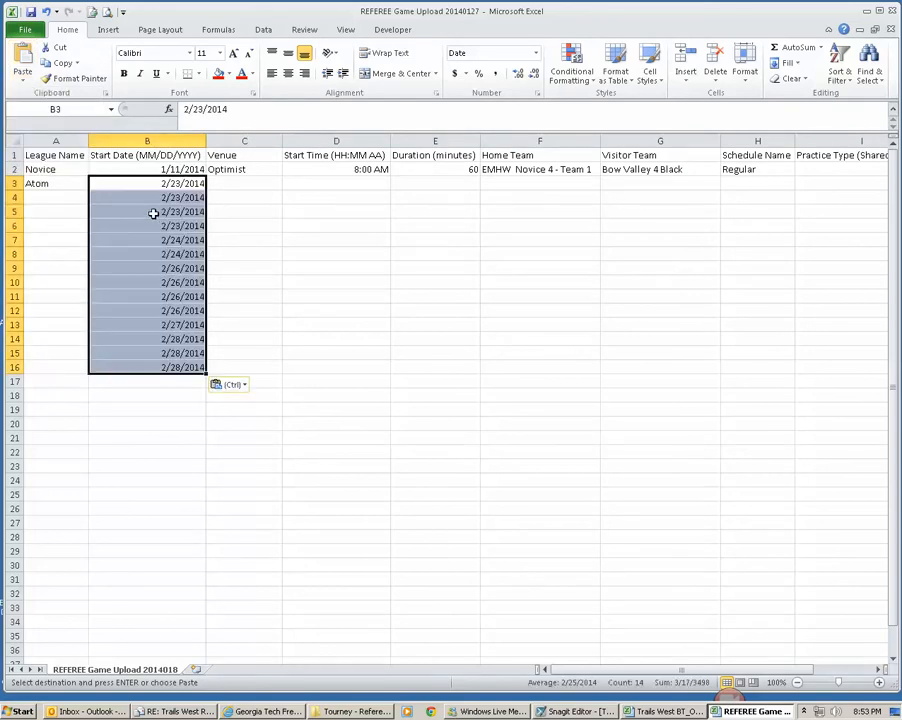
# Step: Copy the Atom league name from A3 into cells A4:A16
pyautogui.click(56, 185)
pyautogui.hotkey('ctrl', 'c')
pyautogui.moveTo(64, 197); pyautogui.dragTo(63, 367)
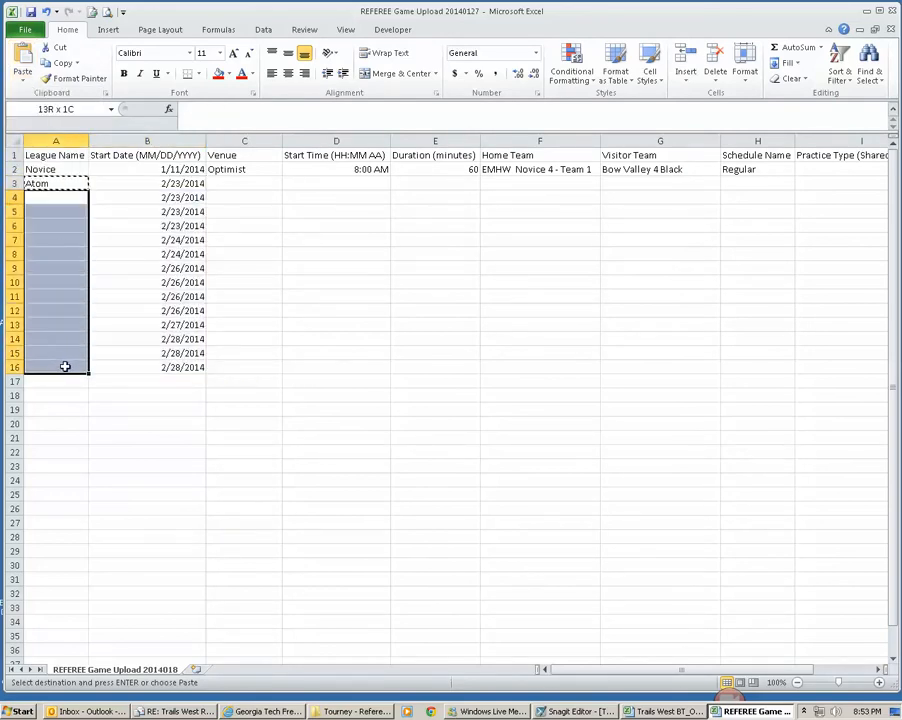
pyautogui.hotkey('ctrl', 'v')
pyautogui.click(186, 184)
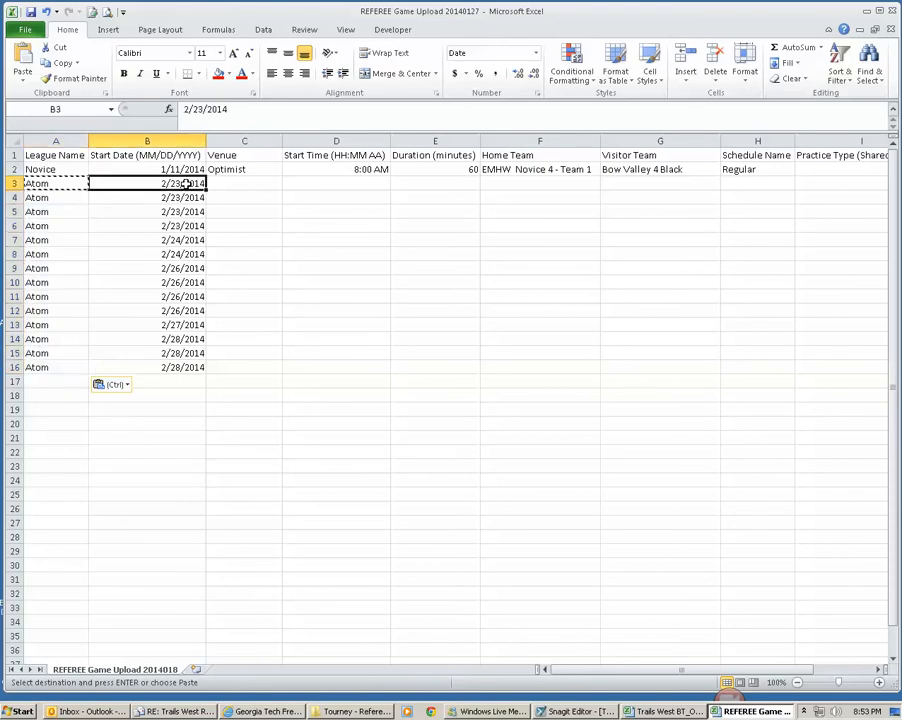
# Step: Copy the schedule's arenas B2:B15 and paste them as values into the upload workbook's Venue column from C3
pyautogui.click(664, 711)
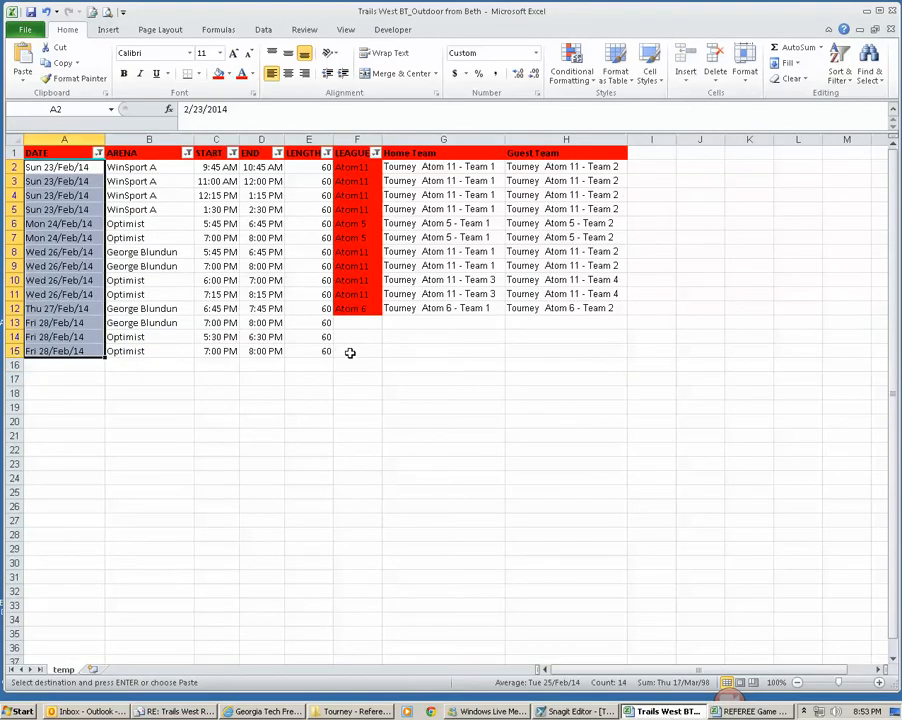
pyautogui.moveTo(128, 167); pyautogui.dragTo(135, 344)
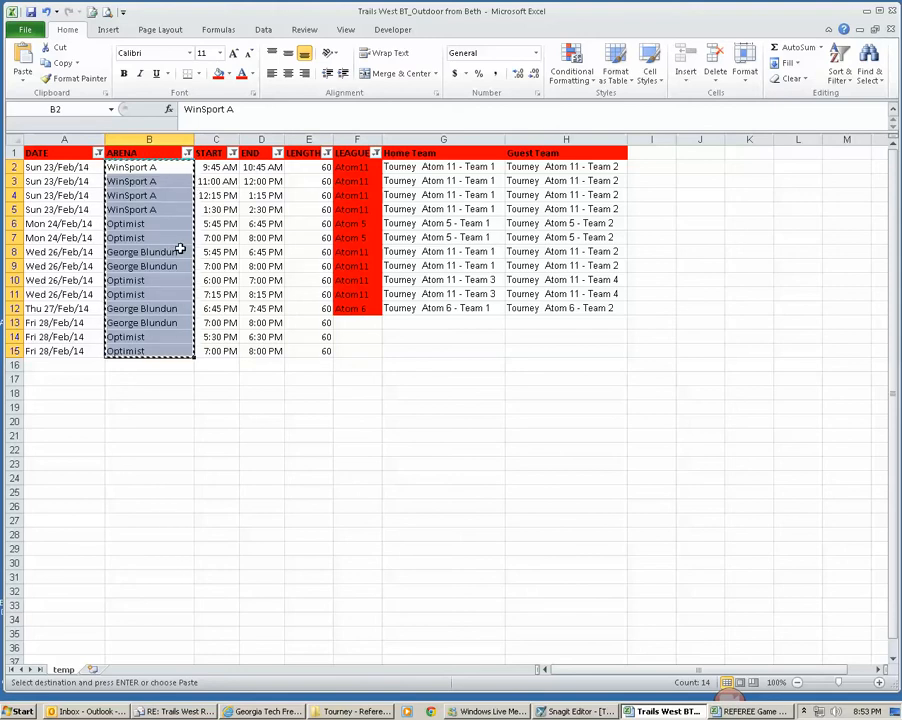
pyautogui.click(755, 711)
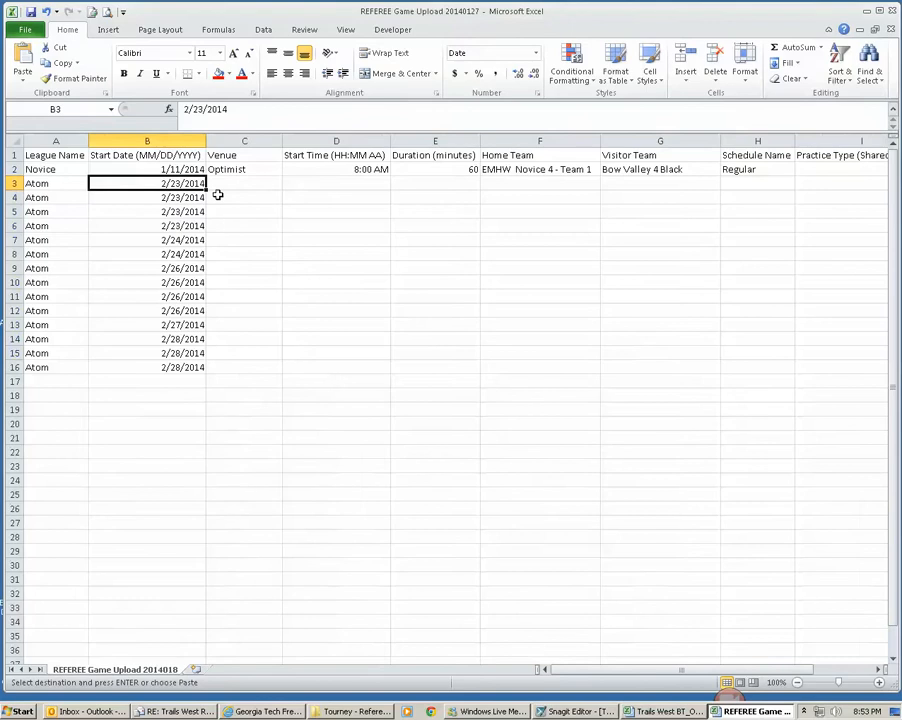
pyautogui.click(260, 188)
pyautogui.click(22, 80)
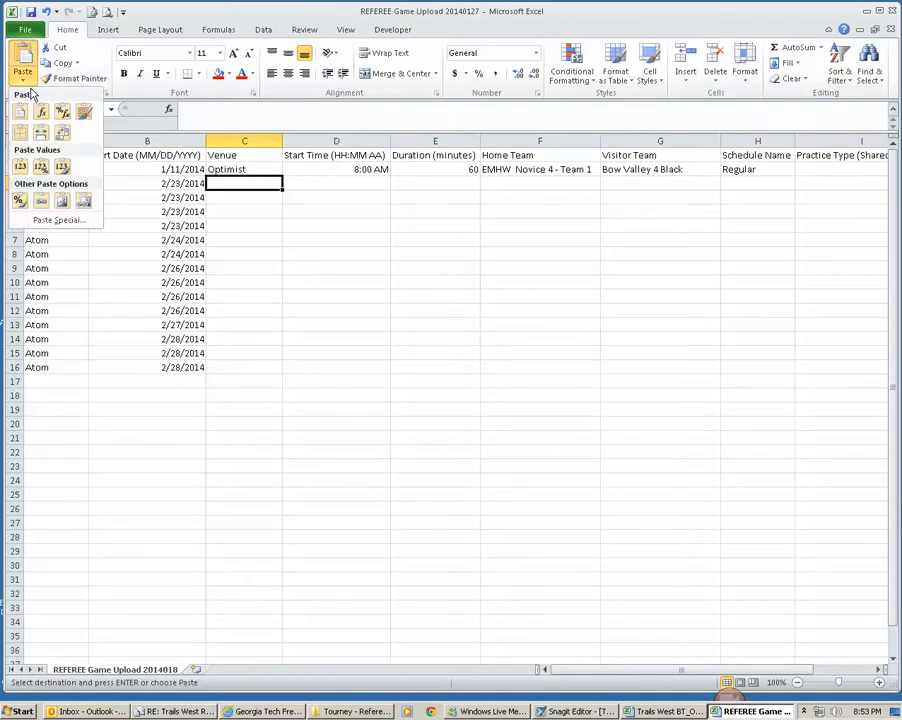
pyautogui.click(38, 166)
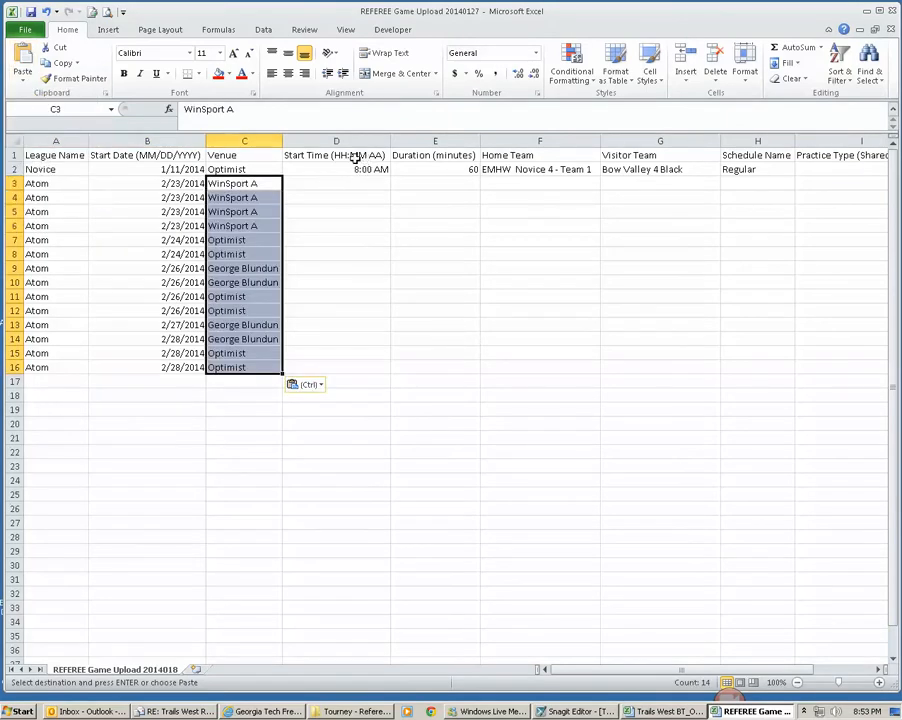
# Step: Copy the schedule's start times C2:C15 and paste them as values into the upload workbook's Start Time column from D3
pyautogui.click(698, 711)
pyautogui.moveTo(230, 172); pyautogui.dragTo(213, 350)
pyautogui.hotkey('ctrl', 'c')
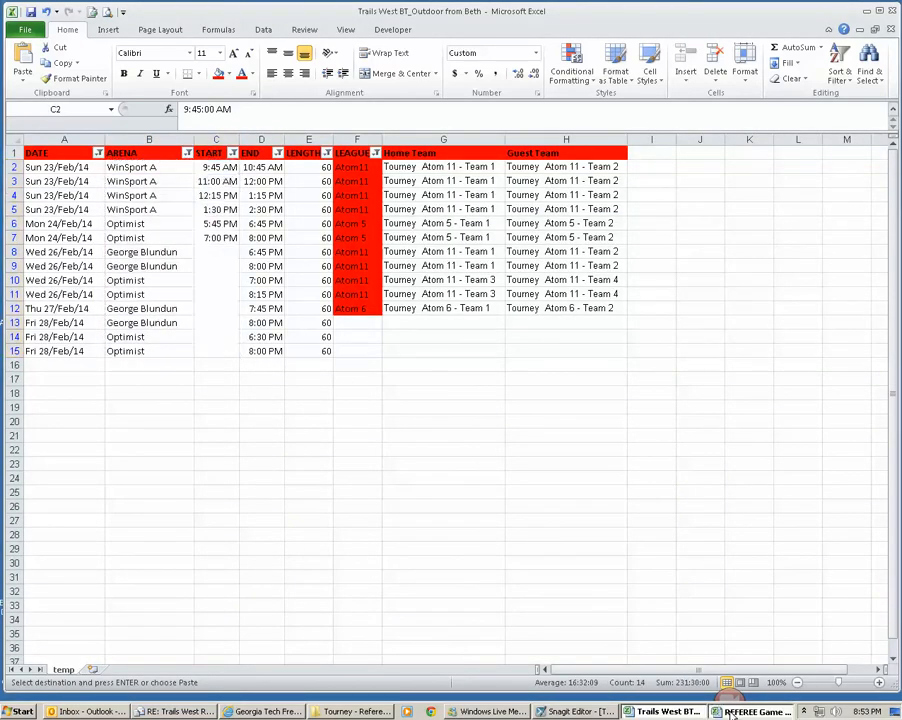
pyautogui.hotkey('alt', 'Tab')
pyautogui.click(336, 184)
pyautogui.click(22, 76)
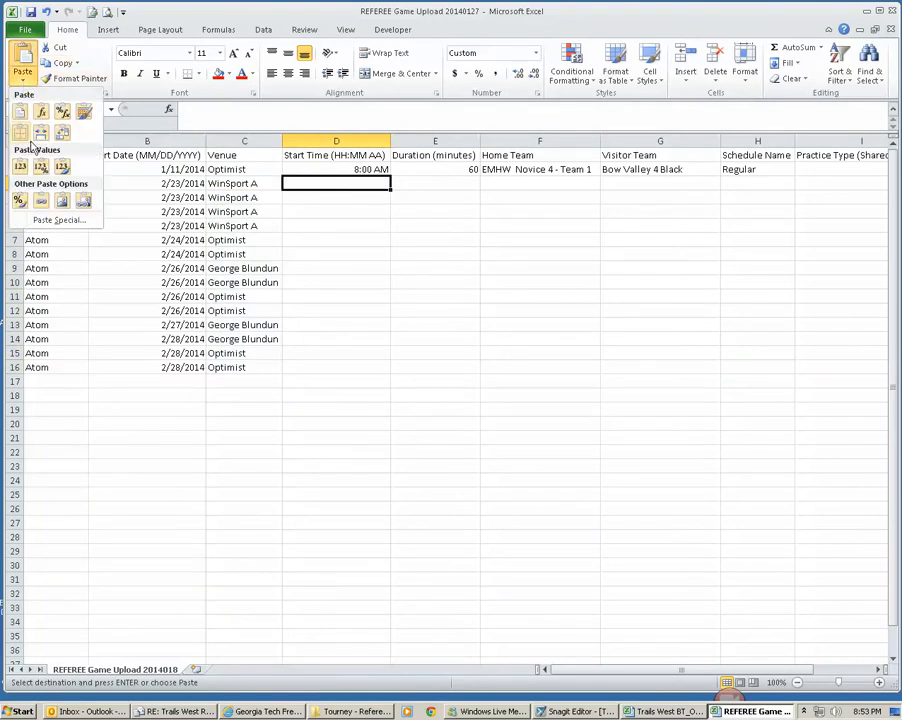
pyautogui.click(18, 168)
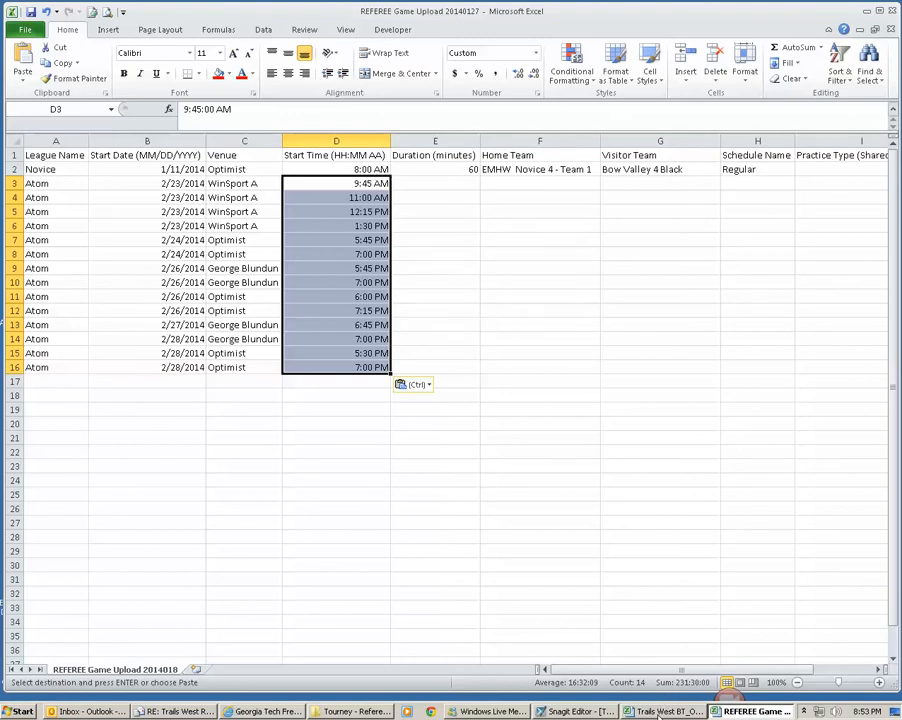
# Step: Fill the schedule's End times D2:D15 with red
pyautogui.click(658, 712)
pyautogui.click(262, 181)
pyautogui.moveTo(262, 167); pyautogui.dragTo(264, 346)
pyautogui.click(218, 73)
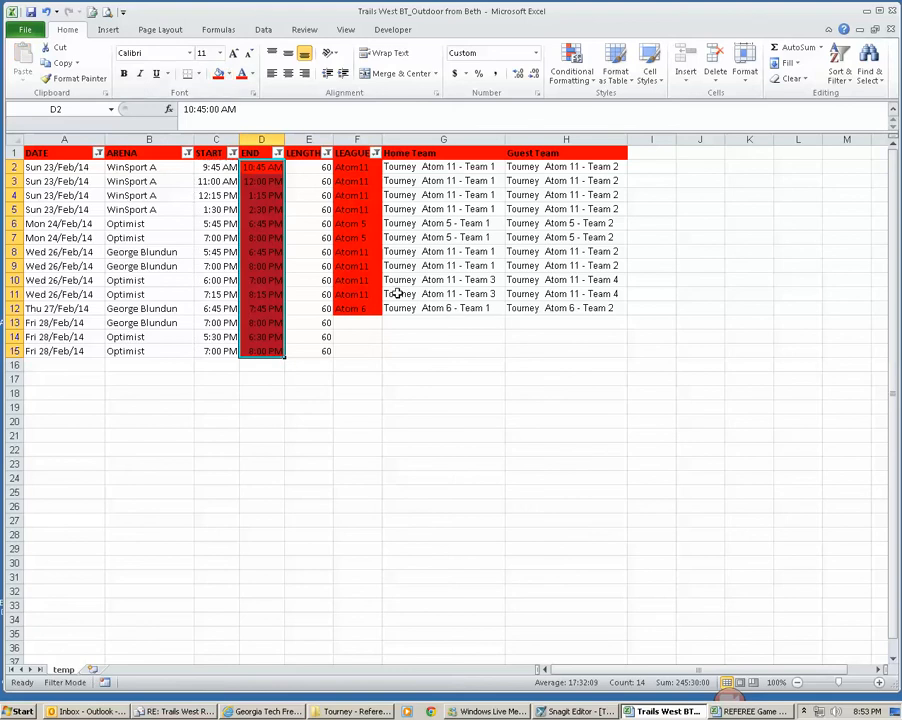
# Step: Copy the schedule's lengths E2:E15 and paste them as values into the upload workbook's Duration column from E3
pyautogui.moveTo(320, 166); pyautogui.dragTo(314, 351)
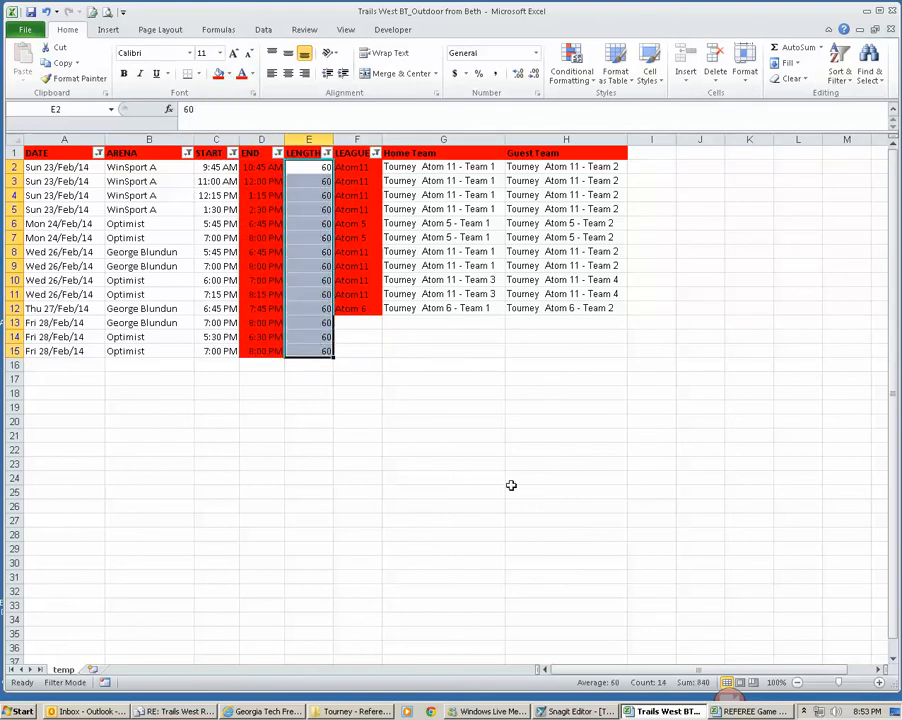
pyautogui.hotkey('ctrl', 'c')
pyautogui.click(745, 711)
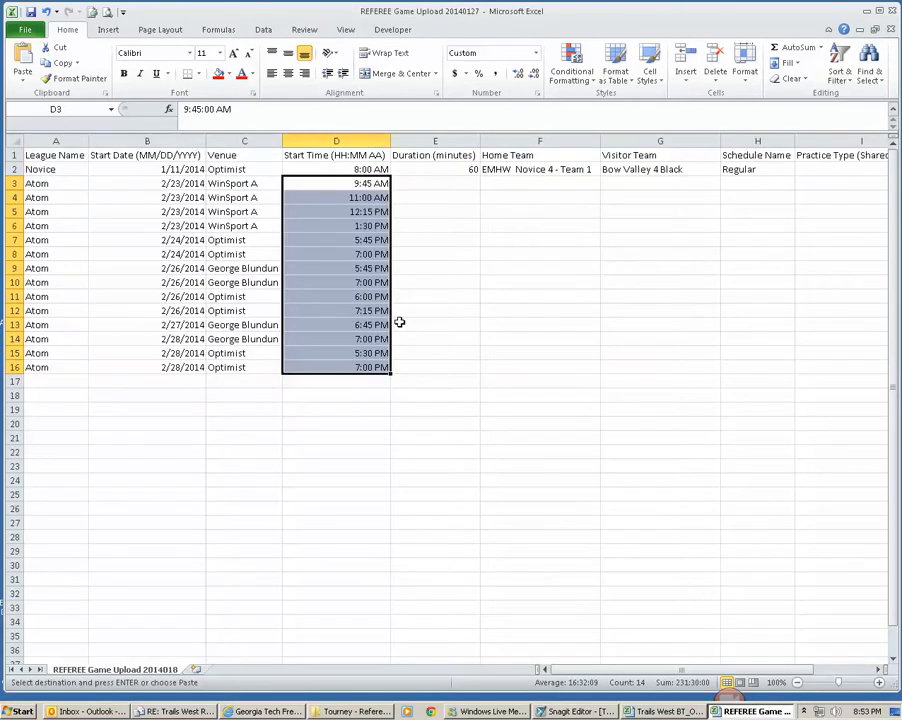
pyautogui.click(448, 184)
pyautogui.click(22, 75)
pyautogui.click(17, 168)
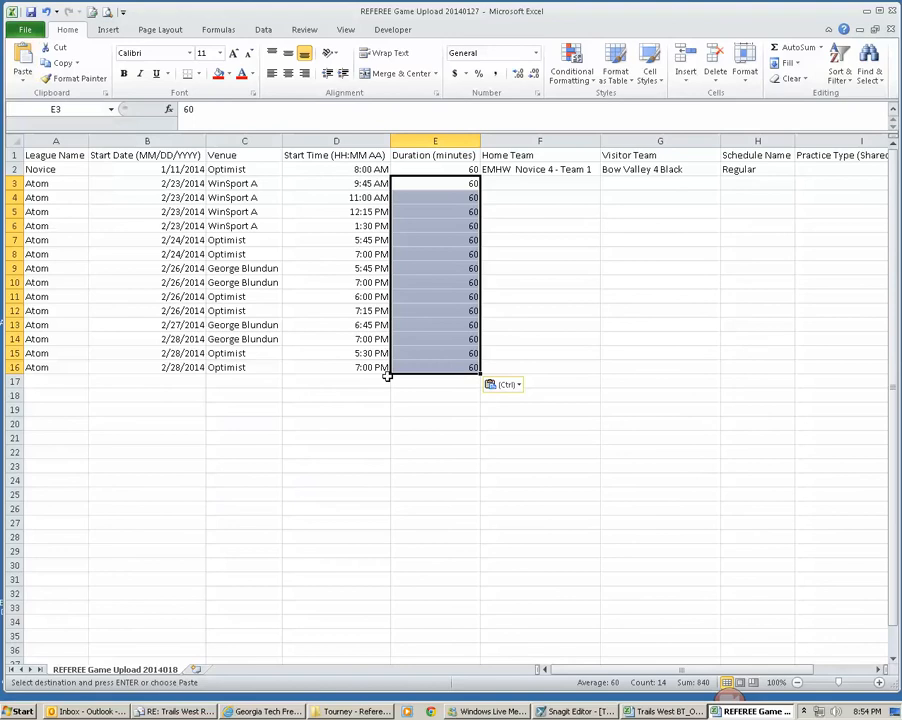
# Step: Compare the schedule's Home Team and Guest Team headers with the upload workbook's team columns and header row
pyautogui.moveTo(538, 172); pyautogui.dragTo(630, 172)
pyautogui.moveTo(542, 158); pyautogui.dragTo(640, 158)
pyautogui.click(668, 712)
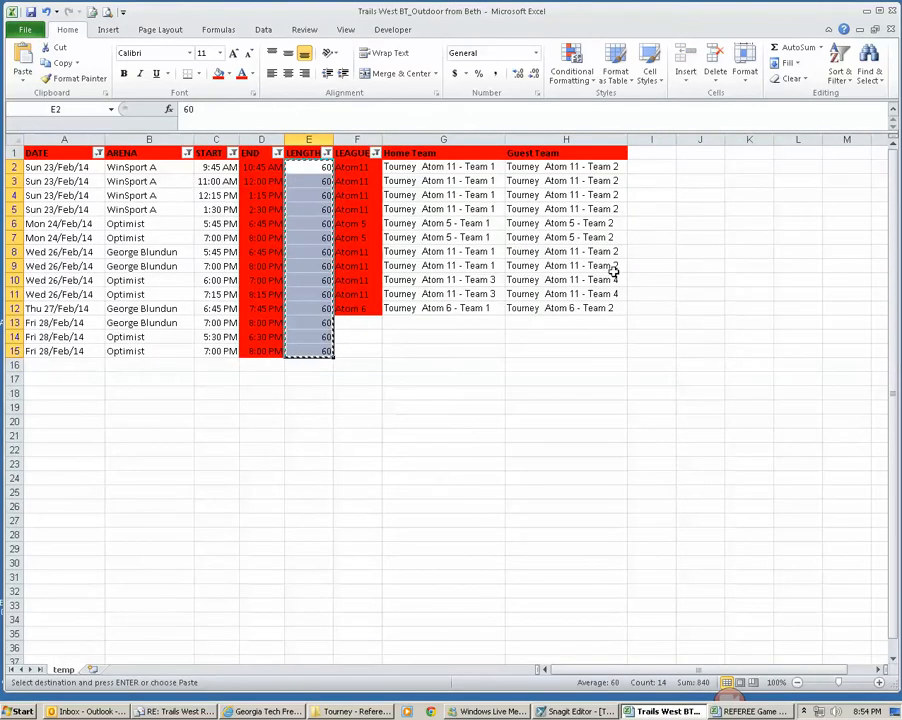
pyautogui.click(445, 155)
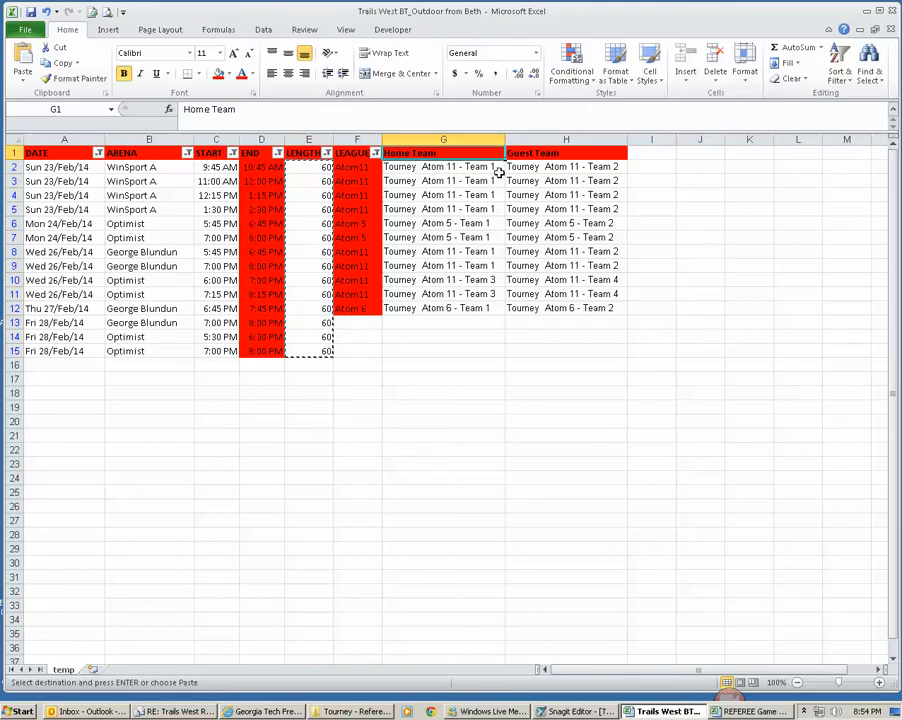
pyautogui.moveTo(560, 155); pyautogui.dragTo(467, 153)
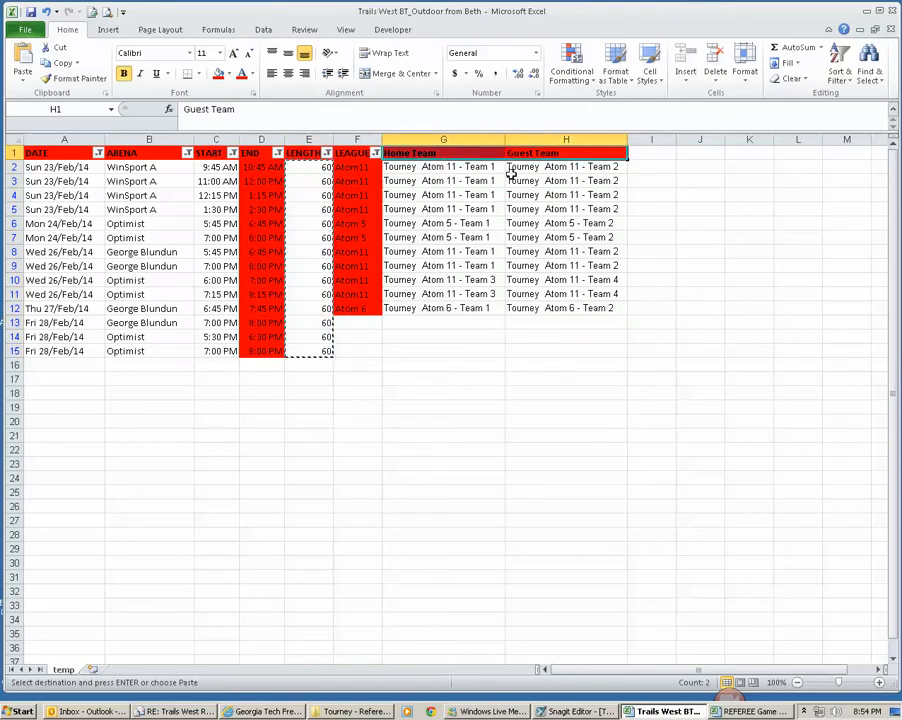
pyautogui.click(765, 712)
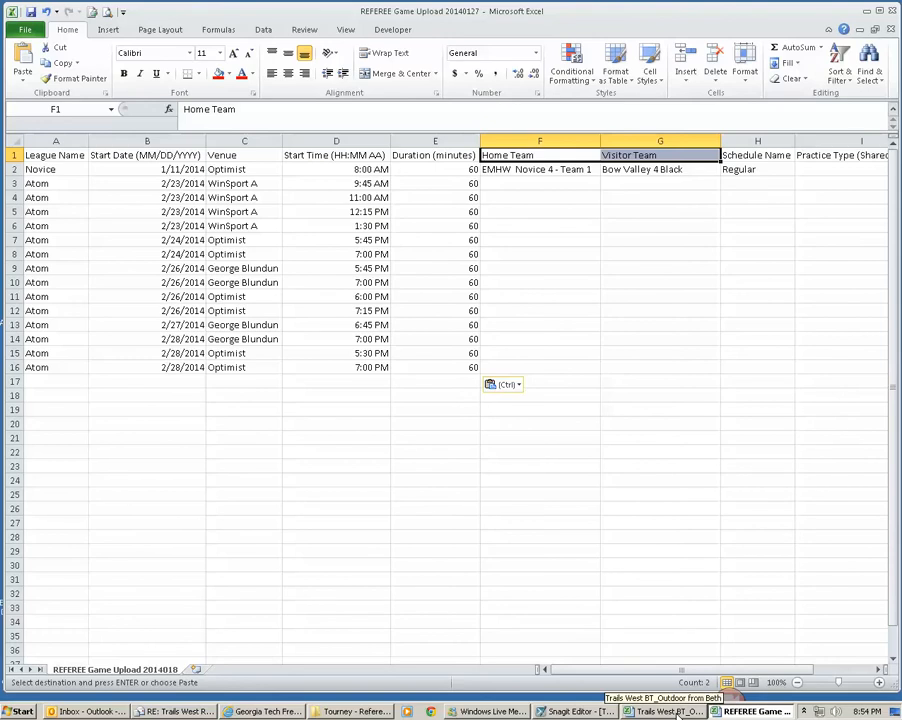
pyautogui.click(244, 155)
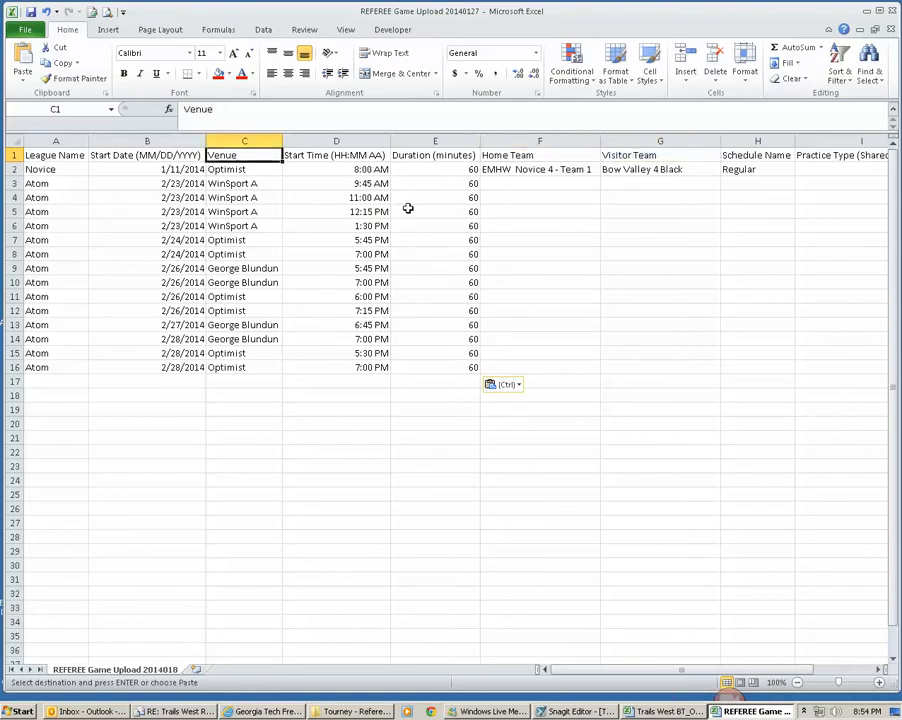
pyautogui.moveTo(75, 160); pyautogui.dragTo(791, 155)
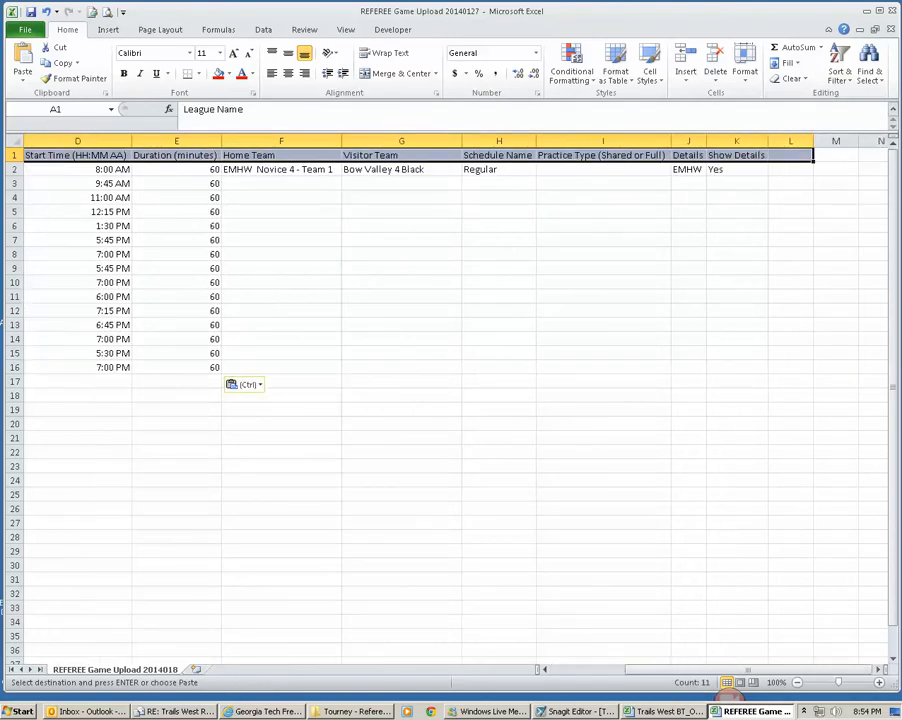
pyautogui.click(576, 672)
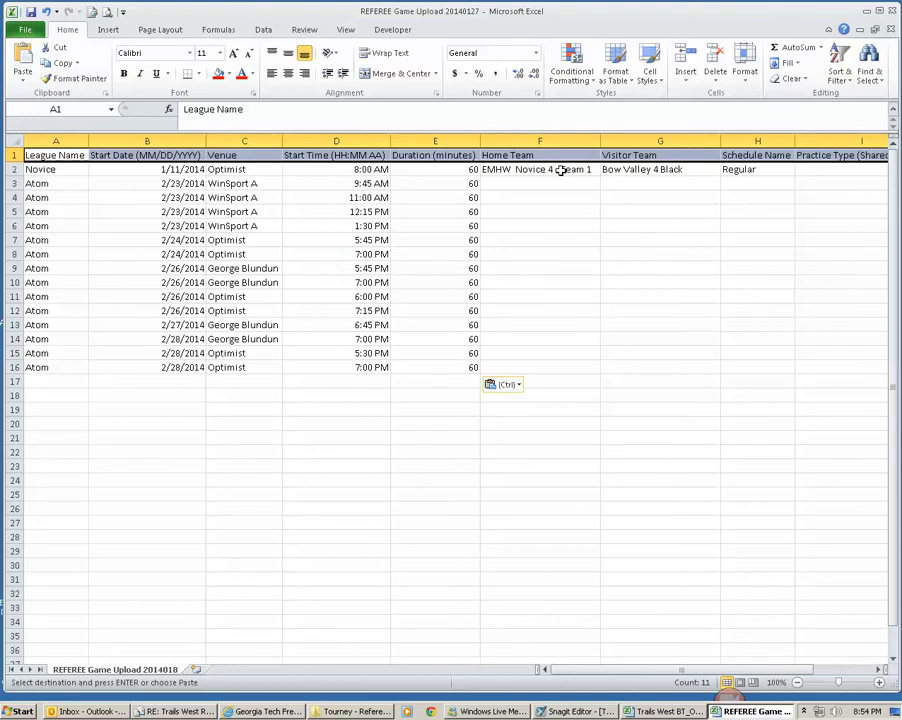
# Step: Copy the schedule's home and guest teams G2:H12 and paste them as values into the upload workbook from F3
pyautogui.click(683, 713)
pyautogui.moveTo(450, 168); pyautogui.dragTo(574, 312)
pyautogui.hotkey('ctrl', 'c')
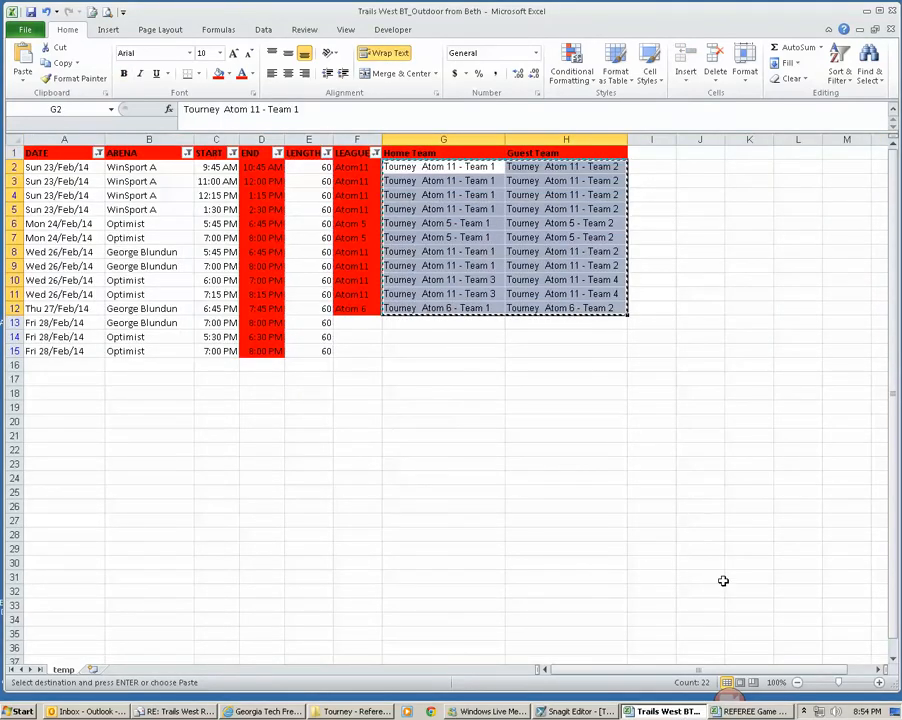
pyautogui.click(768, 712)
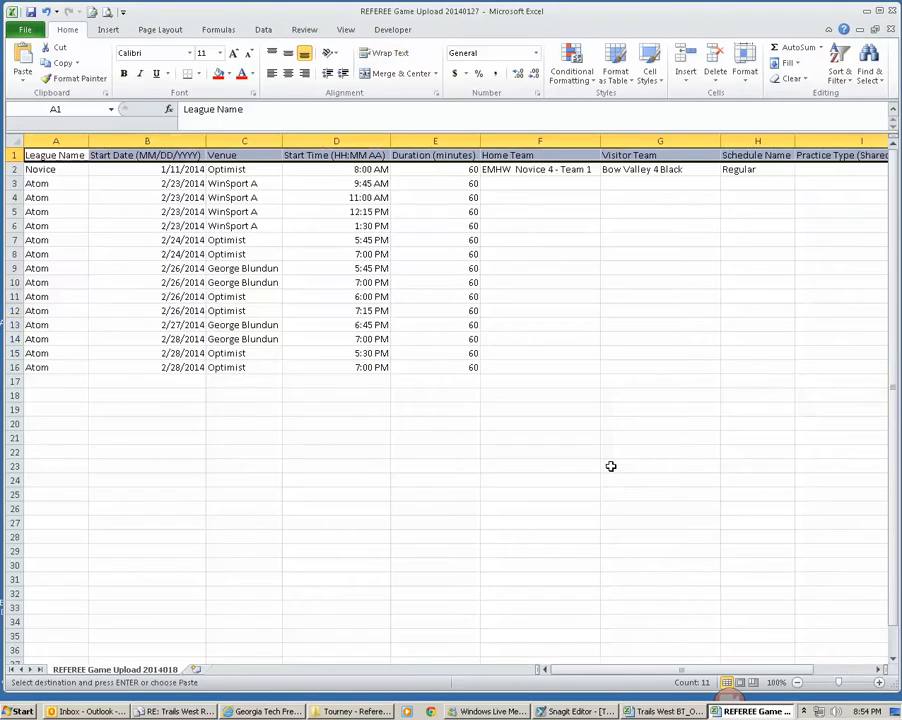
pyautogui.click(532, 183)
pyautogui.click(22, 78)
pyautogui.click(16, 164)
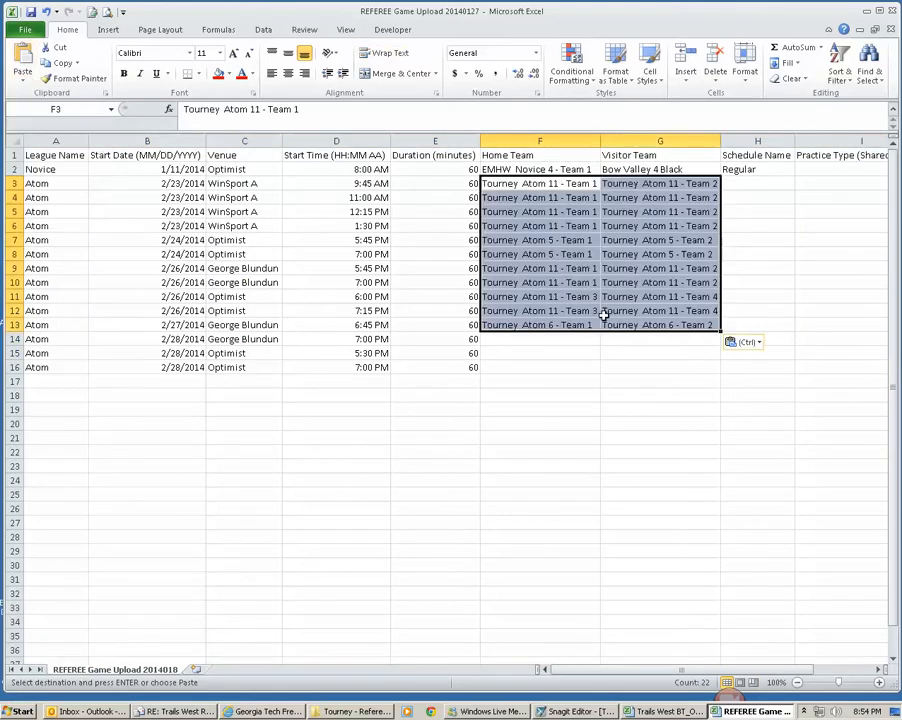
pyautogui.moveTo(596, 184); pyautogui.dragTo(690, 325)
pyautogui.click(514, 187)
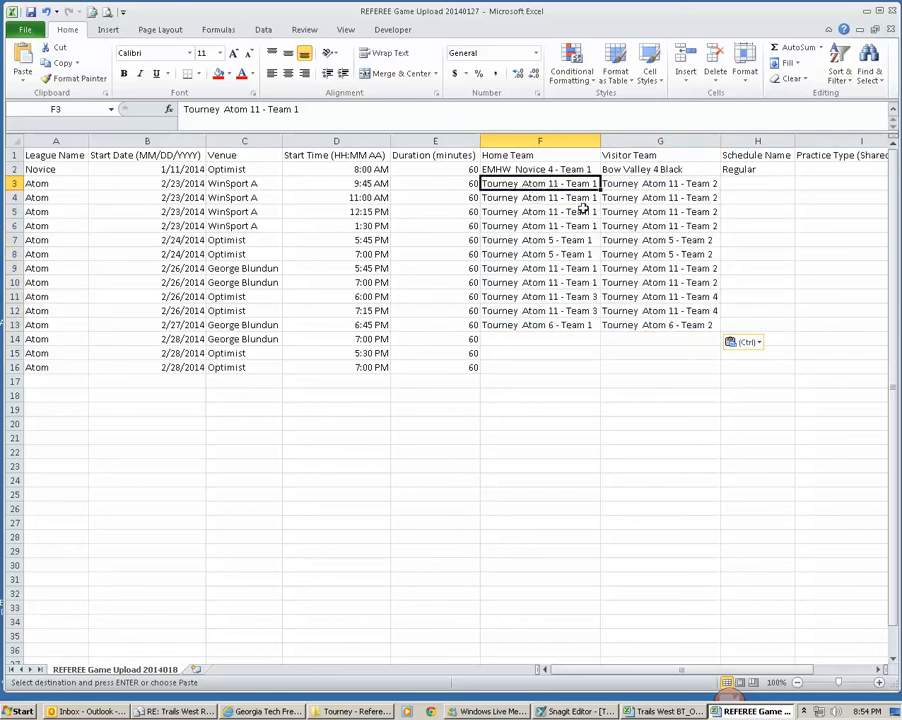
pyautogui.moveTo(645, 184); pyautogui.dragTo(570, 325)
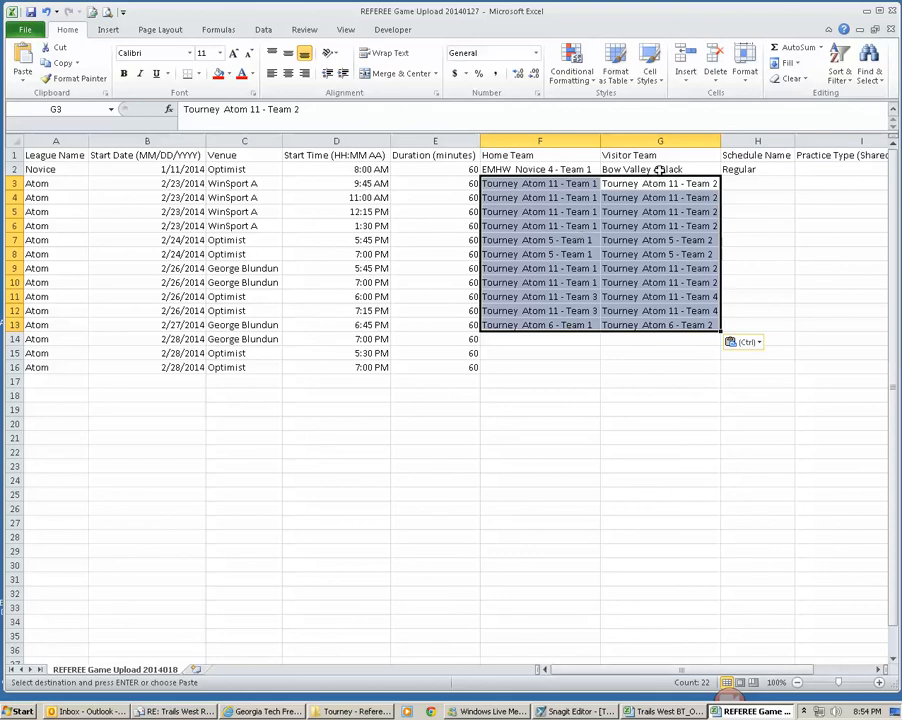
# Step: Remove the games without team names in rows 14 to 16 of the upload workbook
pyautogui.click(523, 339)
pyautogui.moveTo(523, 339); pyautogui.dragTo(505, 366)
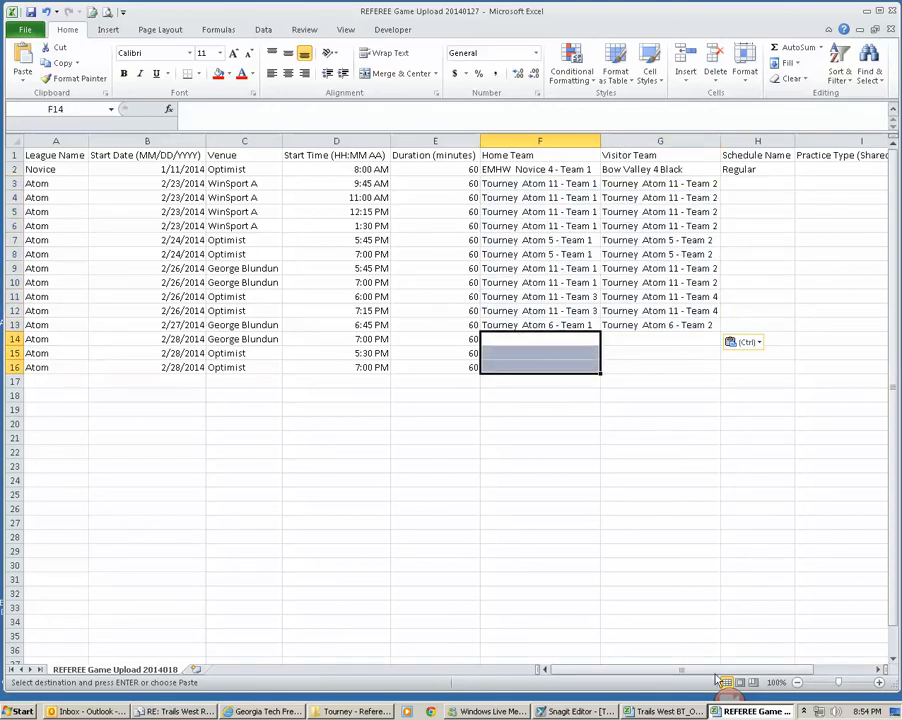
pyautogui.moveTo(459, 339); pyautogui.dragTo(14, 367)
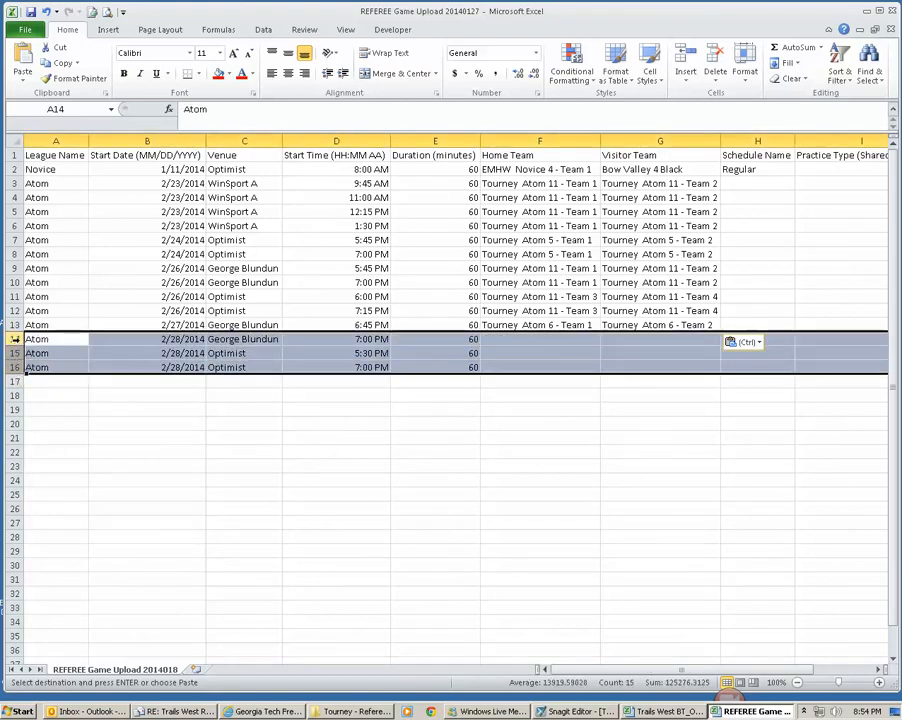
pyautogui.rightClick(20, 339)
pyautogui.click(79, 449)
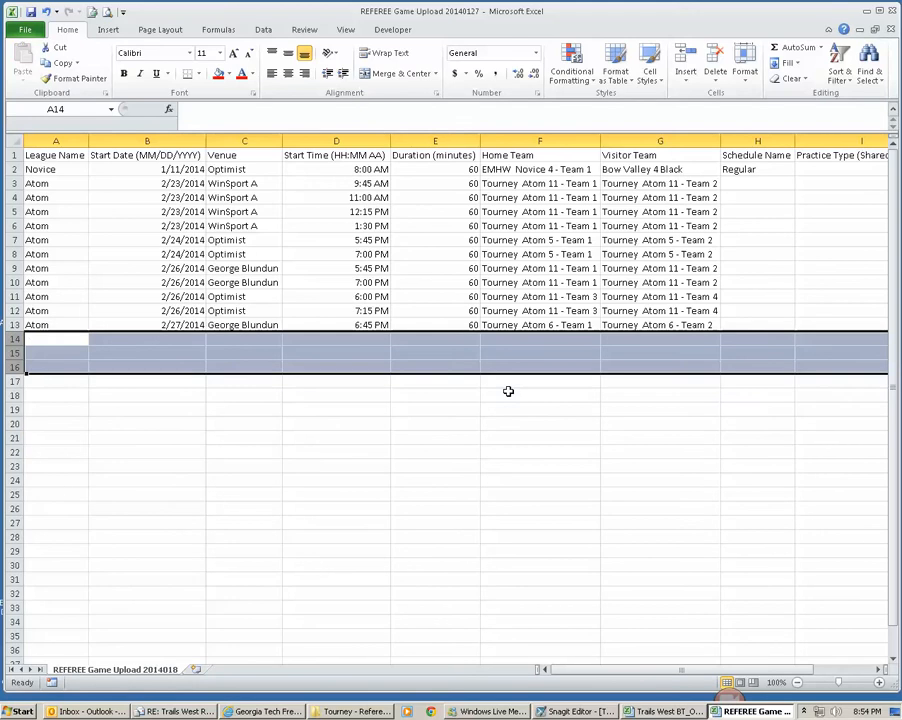
pyautogui.click(518, 338)
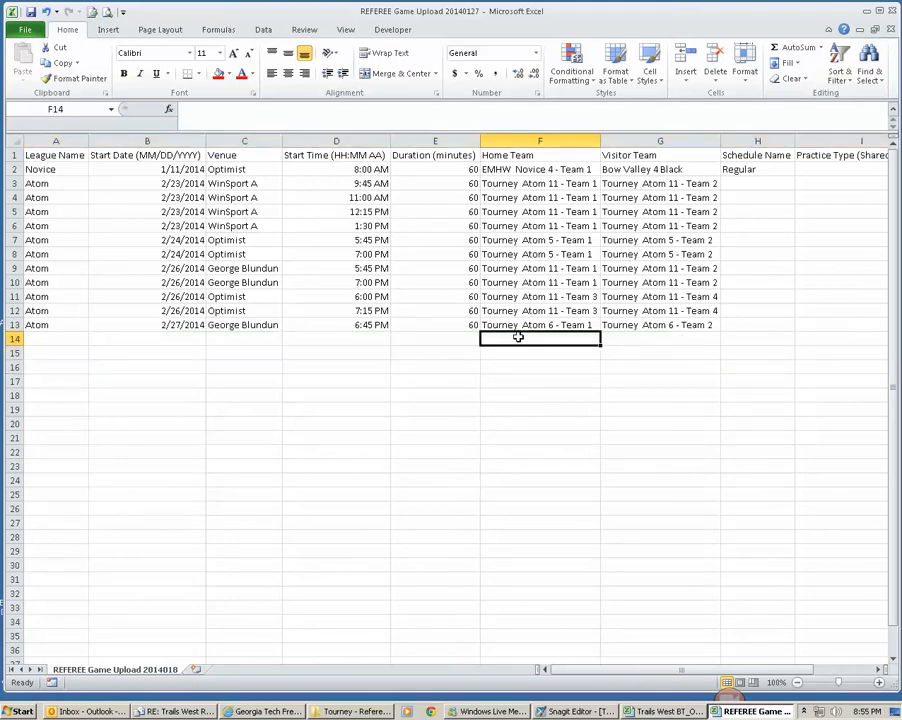
# Step: Clear the sample game's data from cells A2:G2
pyautogui.moveTo(70, 169); pyautogui.dragTo(603, 171)
pyautogui.press('Delete')
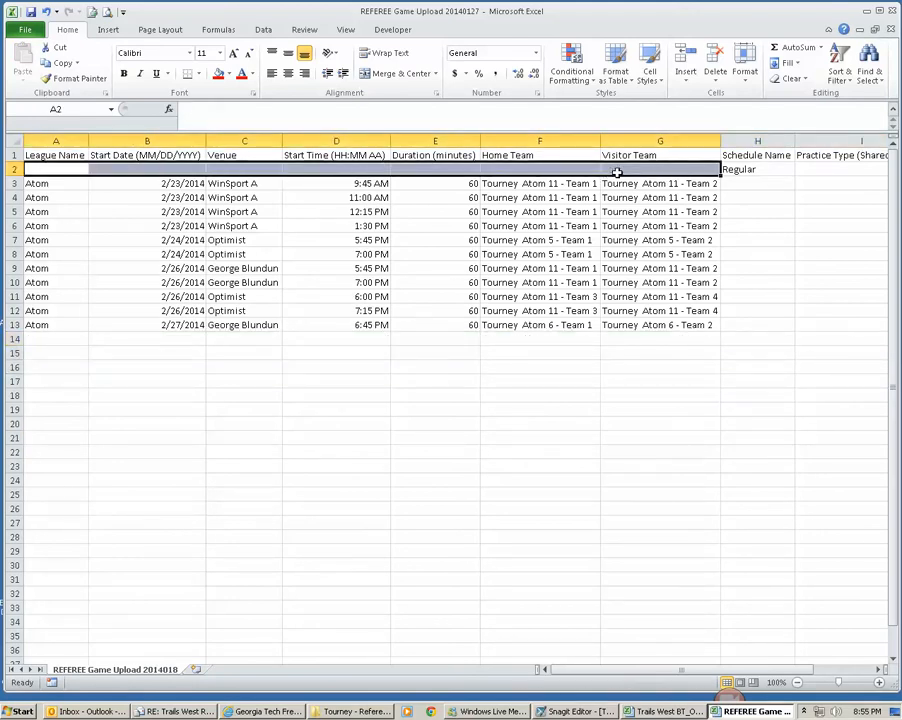
pyautogui.click(680, 186)
# Step: Copy the Regular schedule name from H2 into cells H3:H13
pyautogui.click(733, 170)
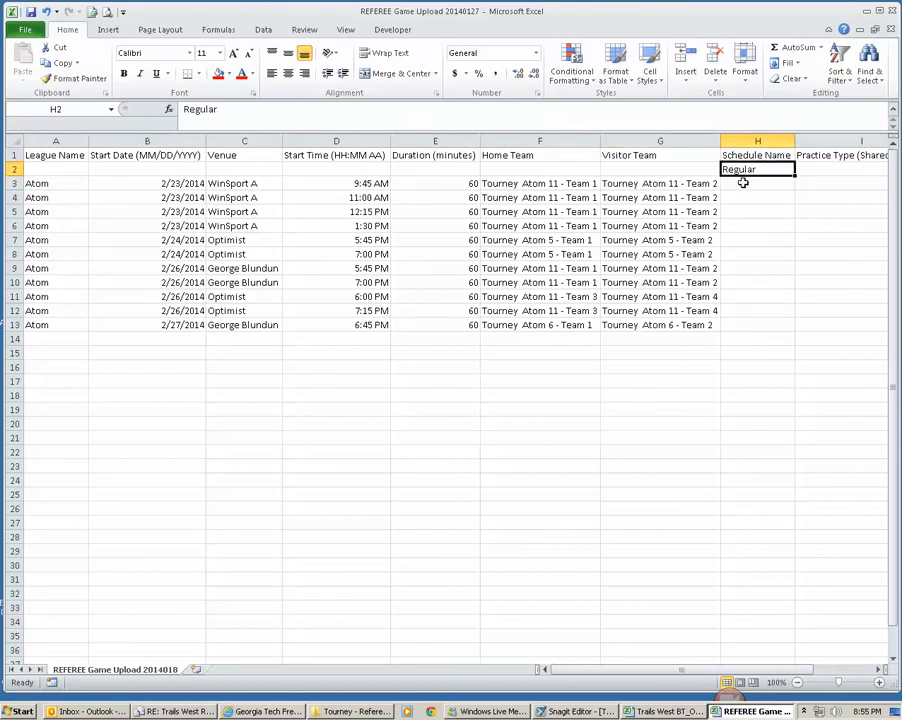
pyautogui.hotkey('ctrl', 'c')
pyautogui.moveTo(738, 183); pyautogui.dragTo(752, 323)
pyautogui.hotkey('ctrl', 'v')
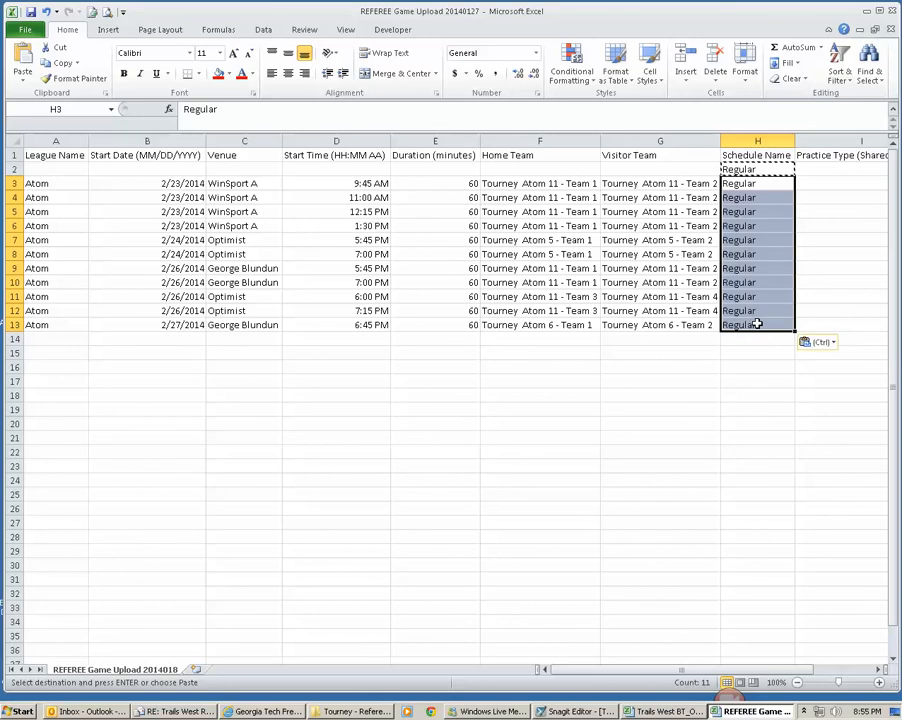
pyautogui.moveTo(754, 324); pyautogui.dragTo(757, 187)
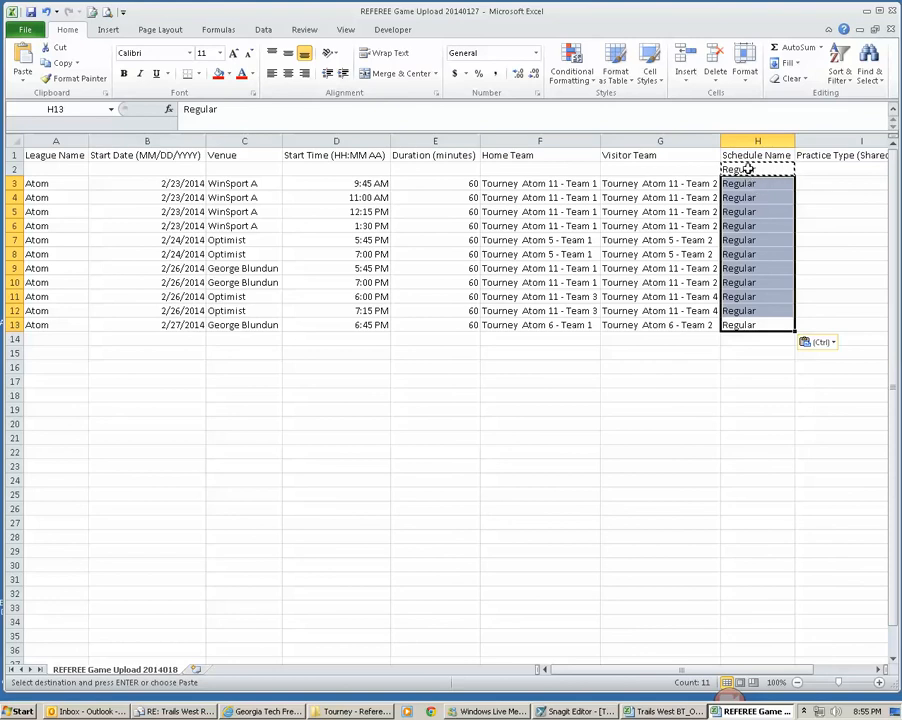
pyautogui.click(745, 170)
# Step: Widen the Details column J and enter BT Outdoor Tourney as the first game's details in J3
pyautogui.click(877, 670)
pyautogui.click(877, 670)
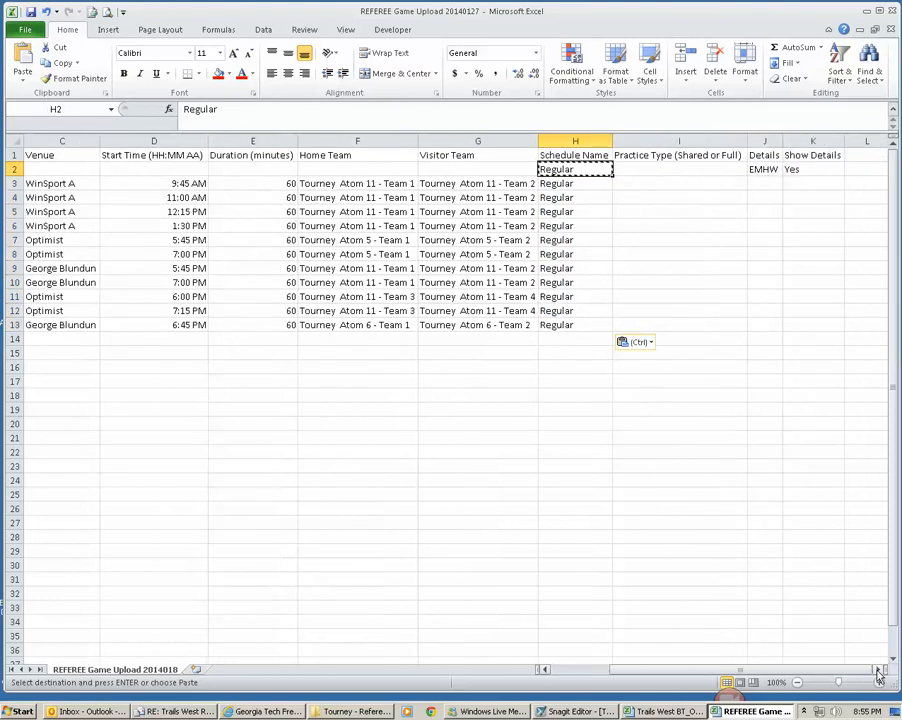
pyautogui.click(877, 670)
pyautogui.moveTo(560, 184); pyautogui.dragTo(582, 326)
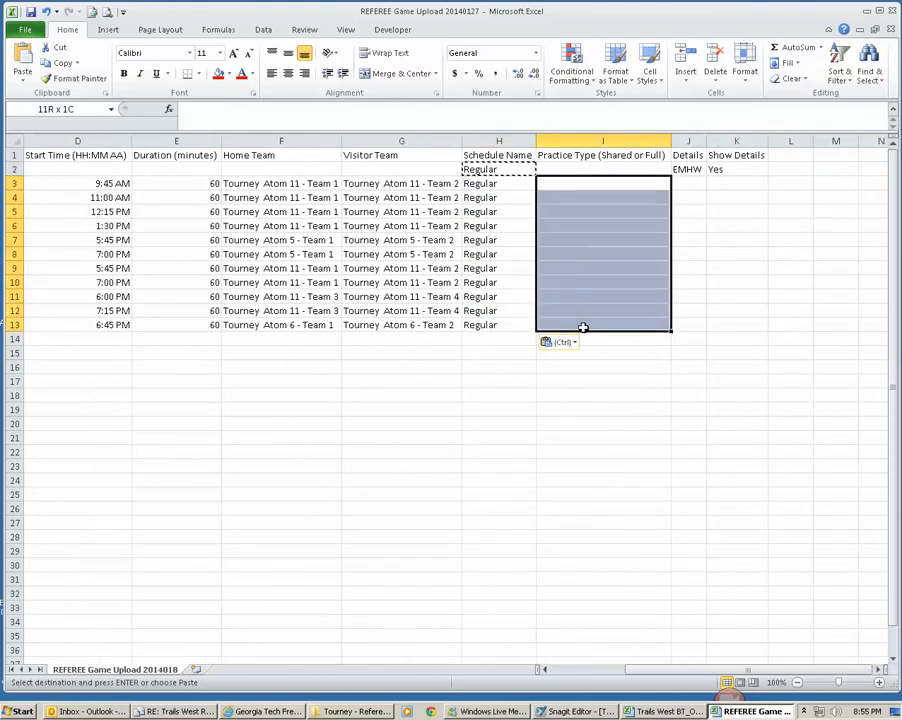
pyautogui.moveTo(706, 143); pyautogui.dragTo(802, 148)
pyautogui.click(704, 183)
pyautogui.write('BT Outdoor')
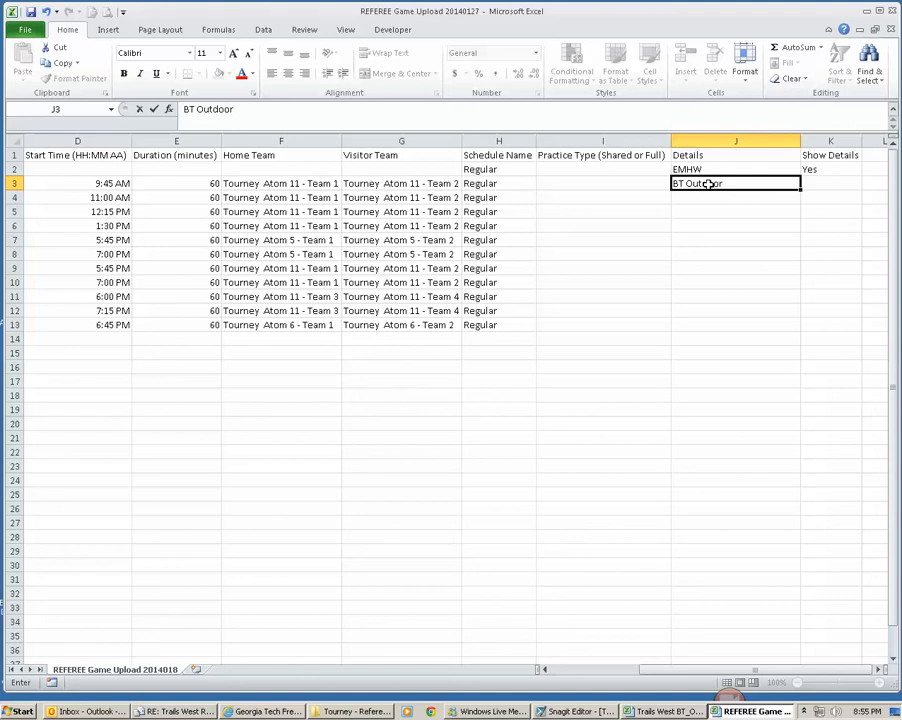
pyautogui.write(' Tourney')
pyautogui.press('Return')
# Step: Copy the Show Details value Yes from K2 into K3, and copy J3:K3 down to rows 4 through 13
pyautogui.click(838, 169)
pyautogui.hotkey('ctrl', 'c')
pyautogui.click(835, 183)
pyautogui.hotkey('ctrl', 'v')
pyautogui.click(775, 184)
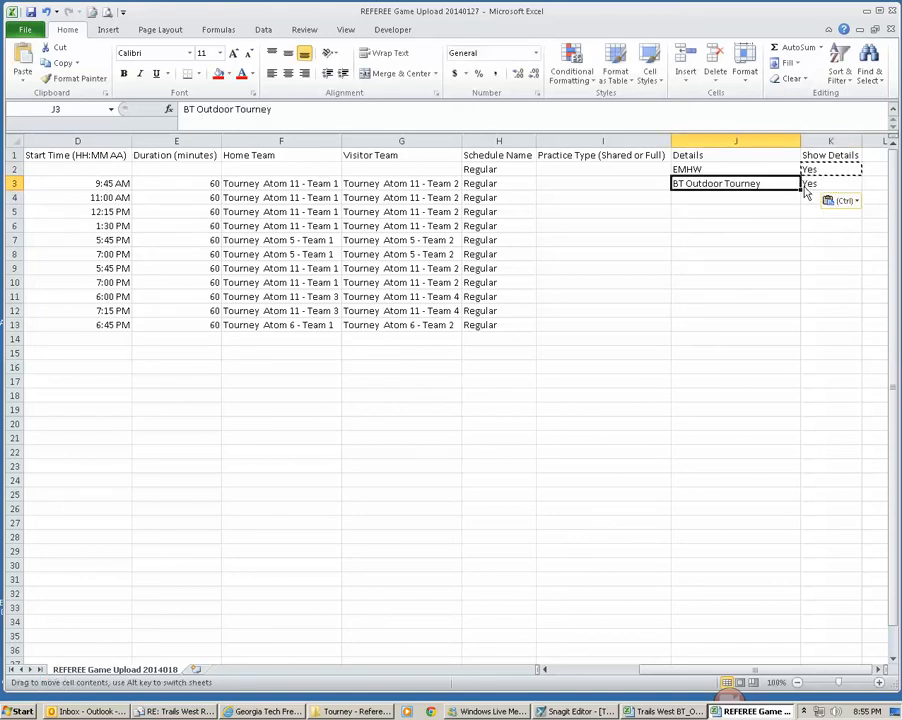
pyautogui.hotkey('ctrl', 'c')
pyautogui.moveTo(817, 183); pyautogui.dragTo(704, 326)
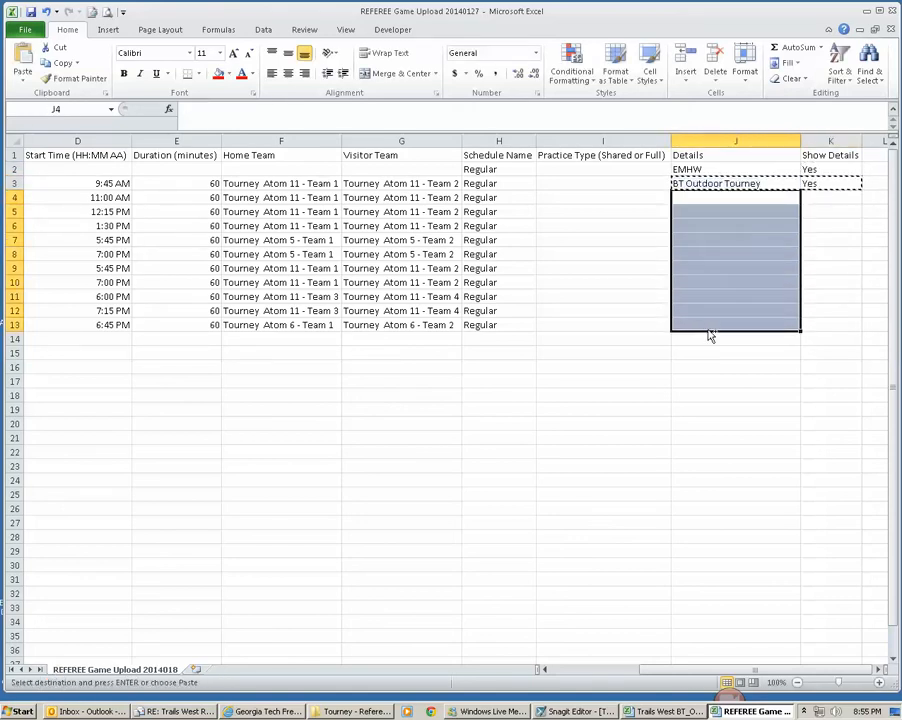
pyautogui.hotkey('ctrl', 'v')
# Step: Clear the sample values in J2:K2 and delete the leftover sample row 2
pyautogui.moveTo(832, 170); pyautogui.dragTo(712, 174)
pyautogui.press('Escape')
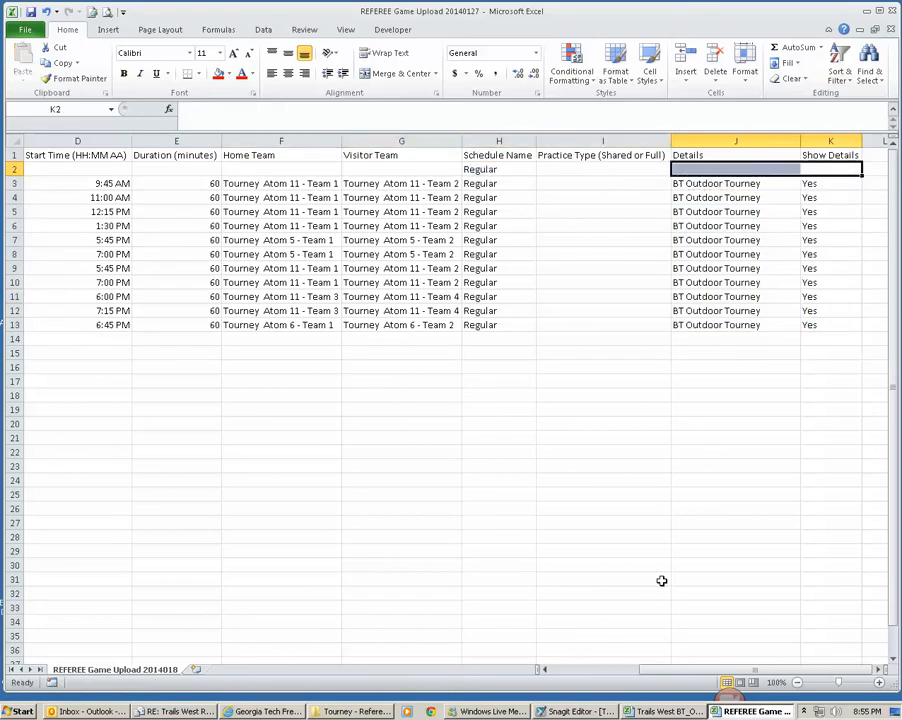
pyautogui.click(584, 676)
pyautogui.click(12, 169)
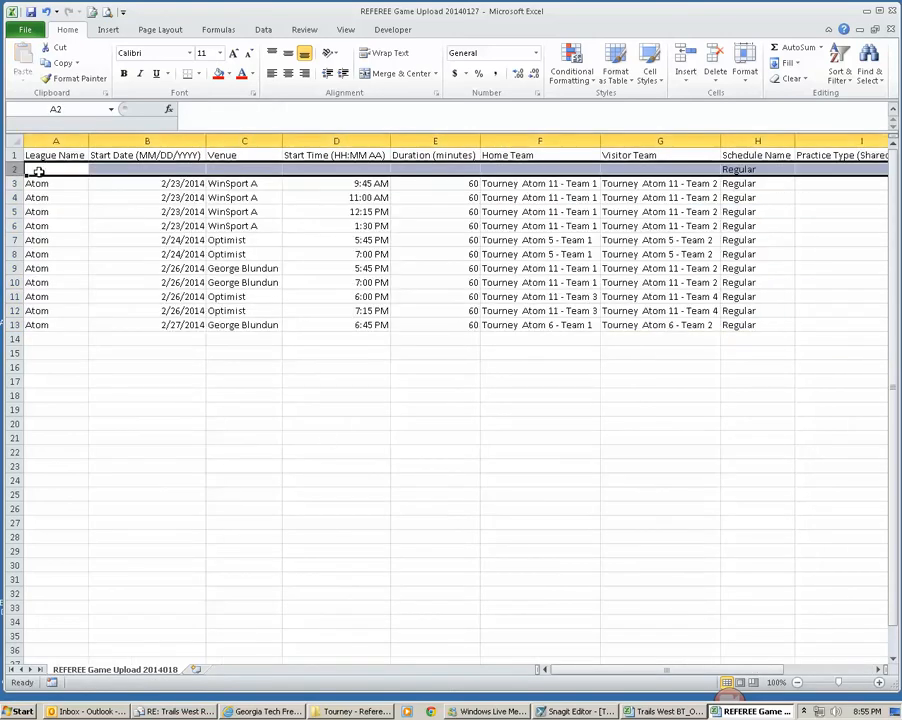
pyautogui.rightClick(13, 171)
pyautogui.click(52, 278)
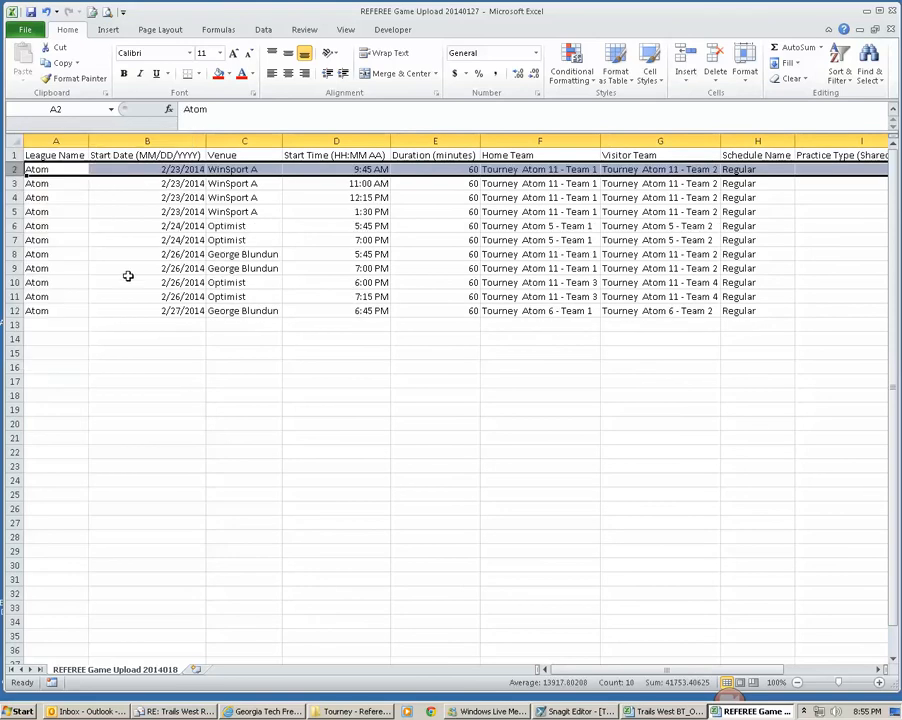
# Step: Save the workbook, and also save it as REFEREE Game Upload 20140127 in CSV (Comma delimited) format, keeping that format despite incompatible features
pyautogui.click(65, 173)
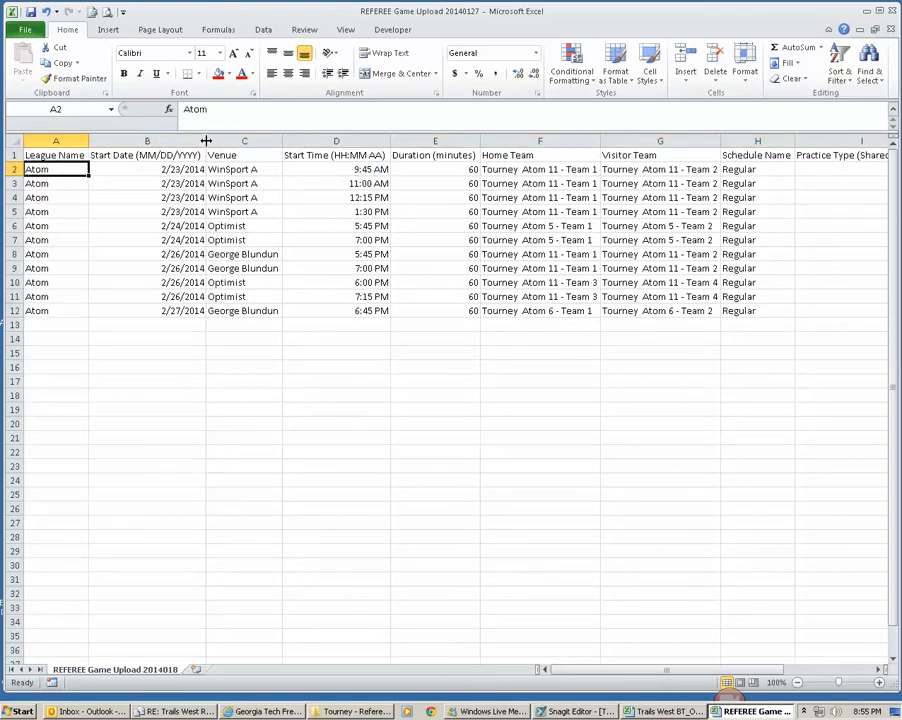
pyautogui.click(32, 13)
pyautogui.click(26, 30)
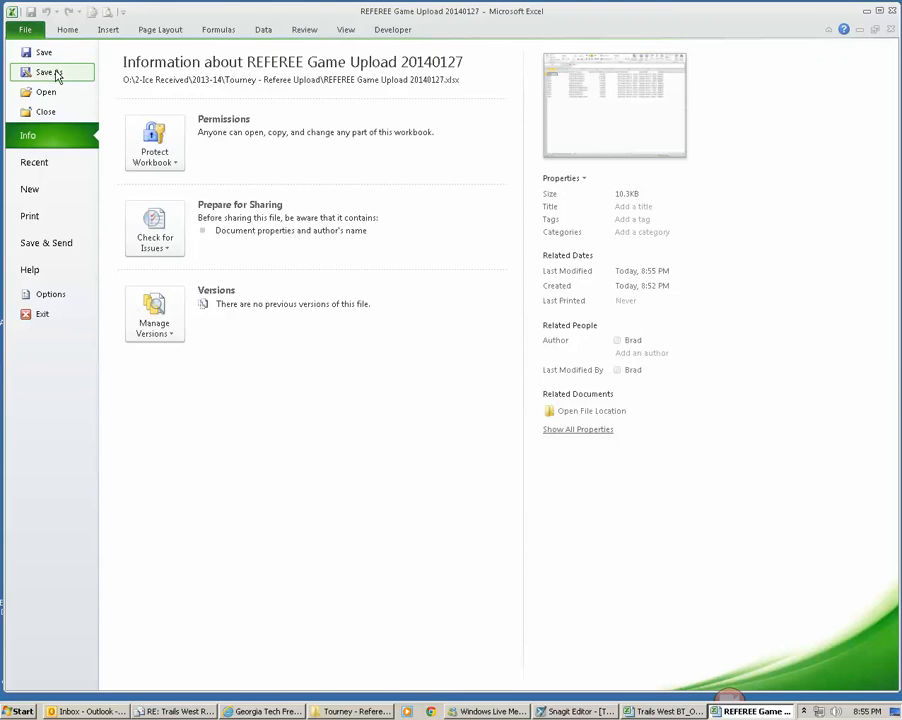
pyautogui.click(54, 72)
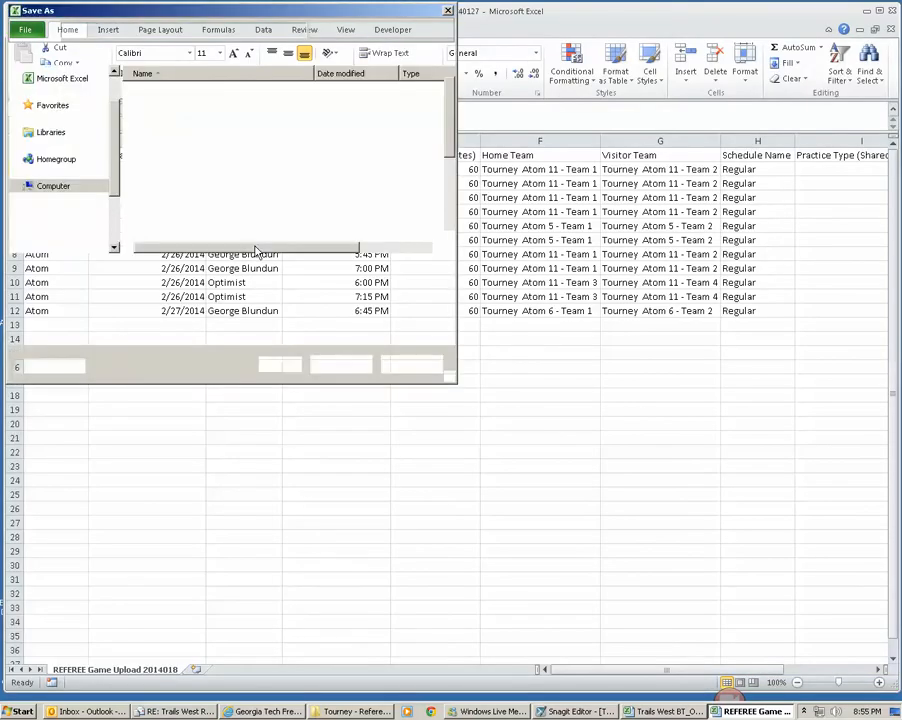
pyautogui.click(172, 285)
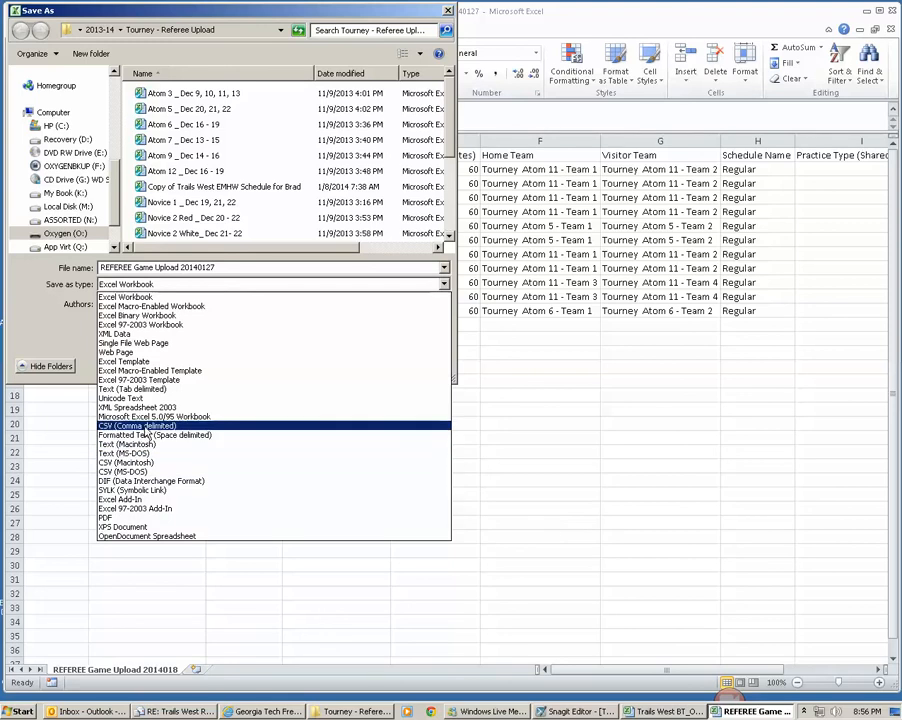
pyautogui.click(145, 426)
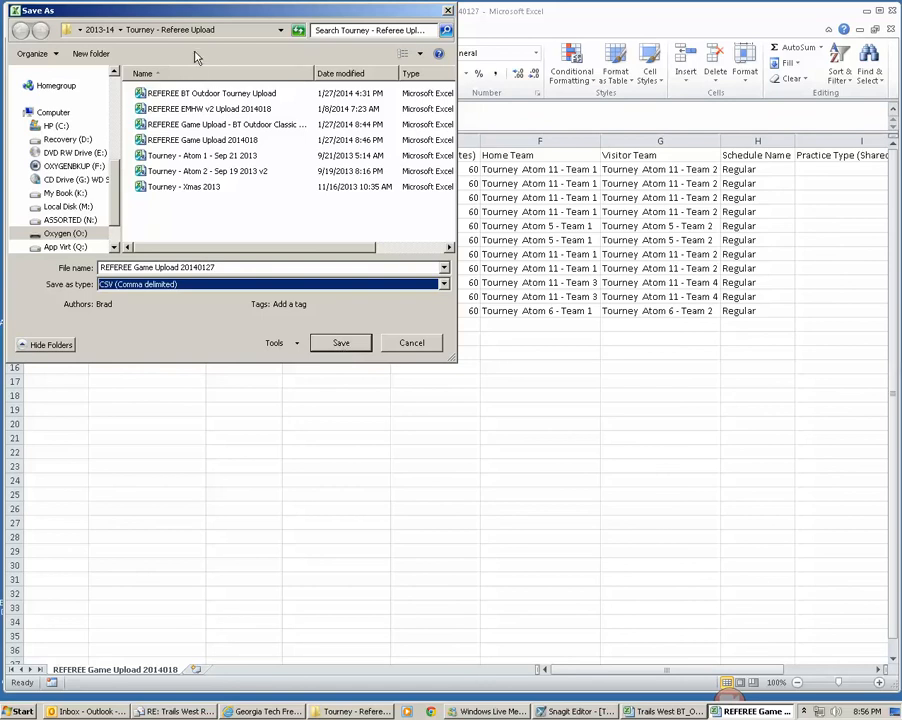
pyautogui.click(341, 344)
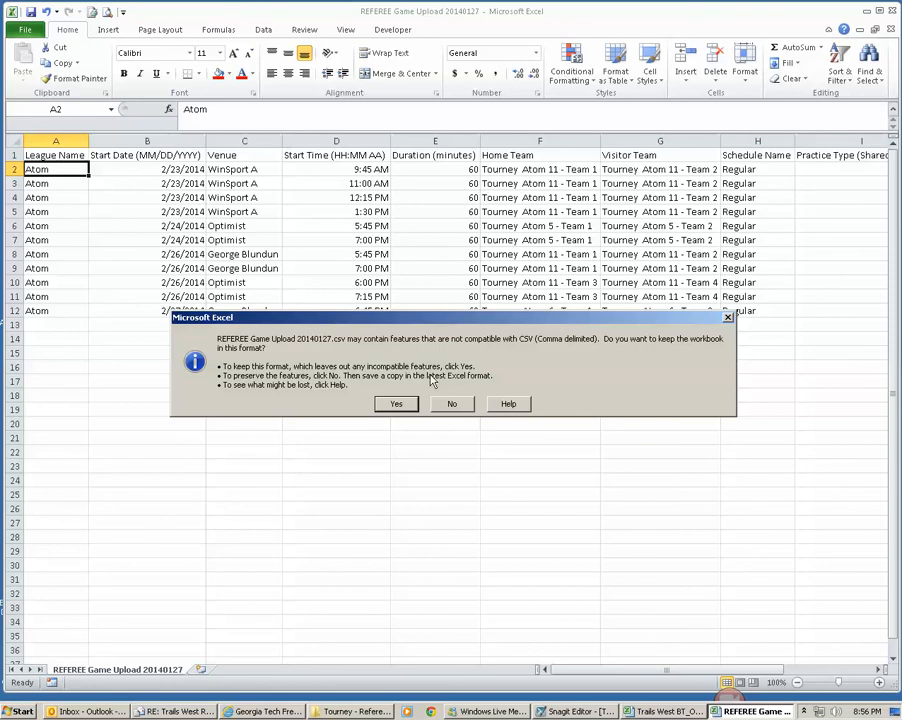
pyautogui.click(398, 404)
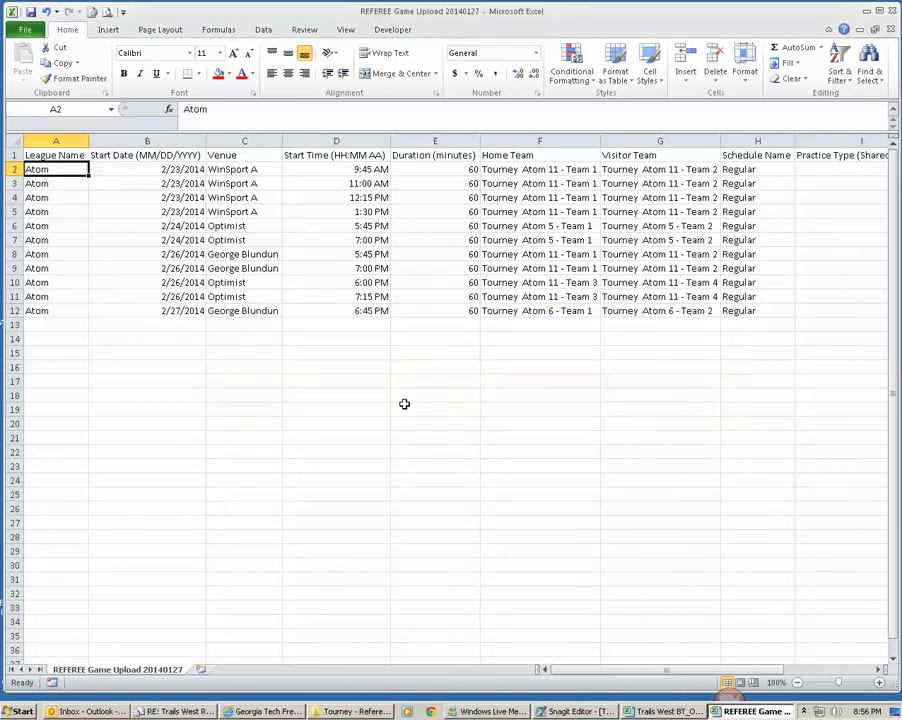
# Step: Review the League Name entries in A2:A12 and the first start date in B2
pyautogui.moveTo(36, 172); pyautogui.dragTo(47, 311)
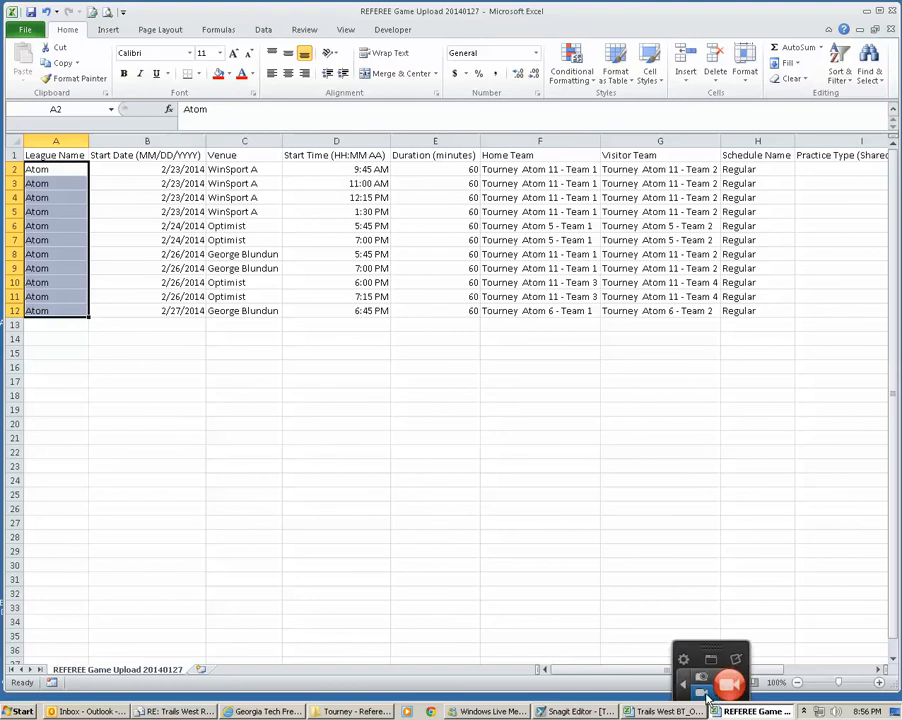
pyautogui.click(106, 171)
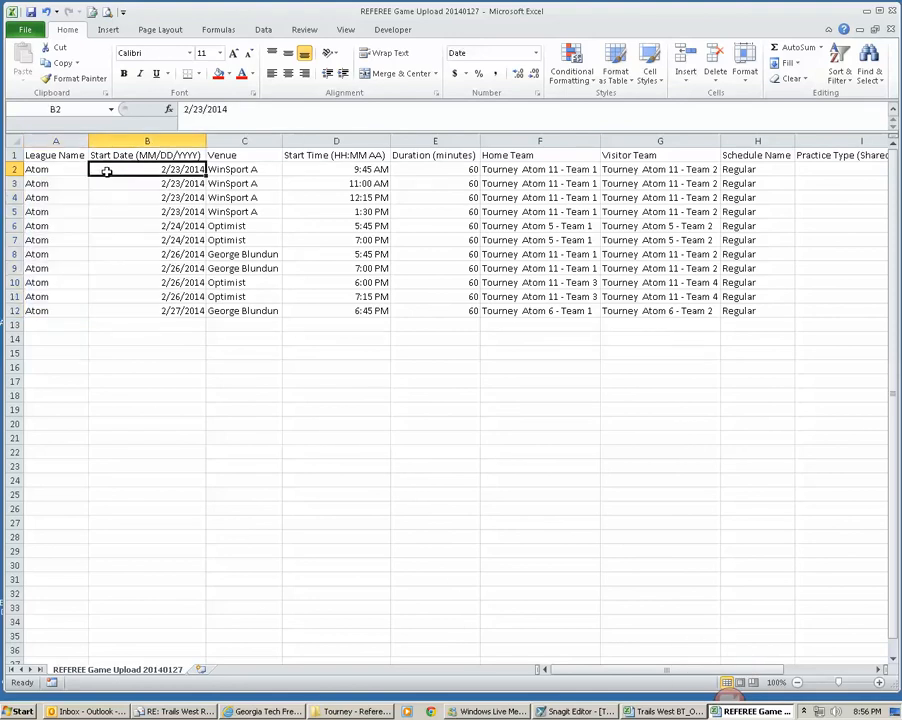